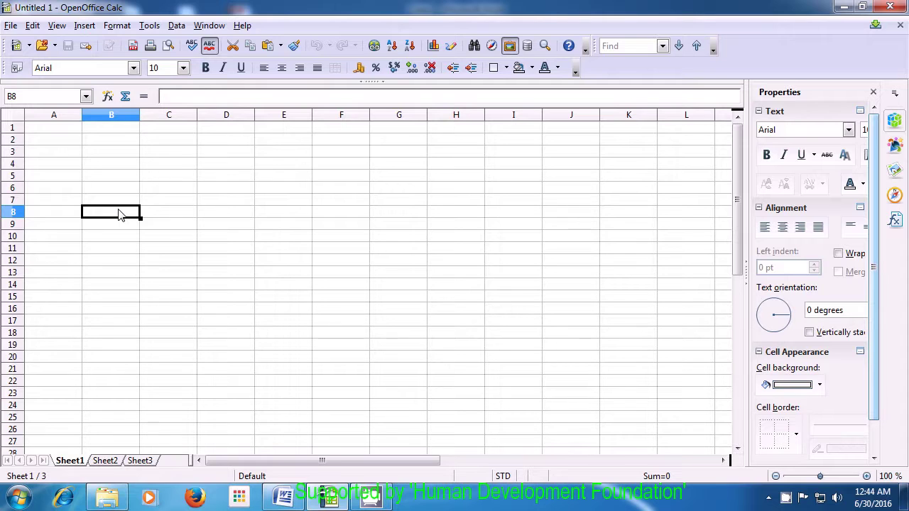
Enter the text "Computer" in cell B8.
type("Com")
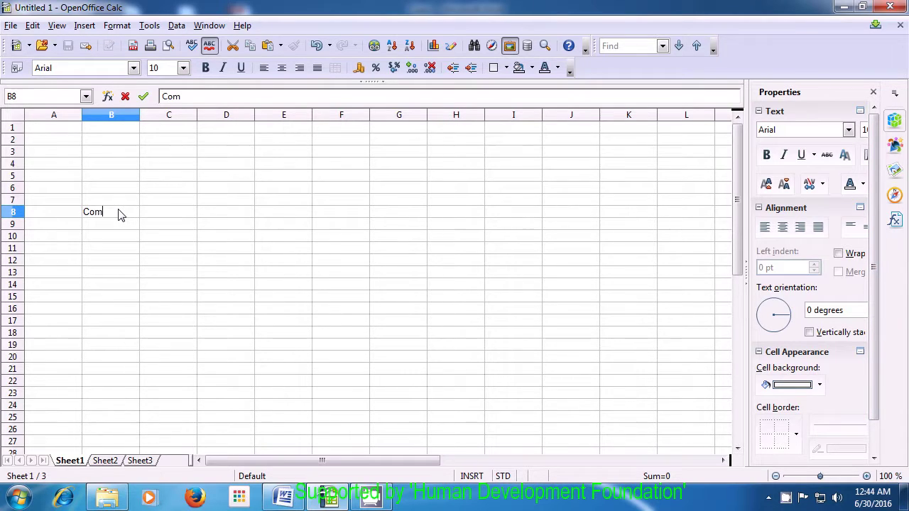
type("puter")
left_click(161, 227)
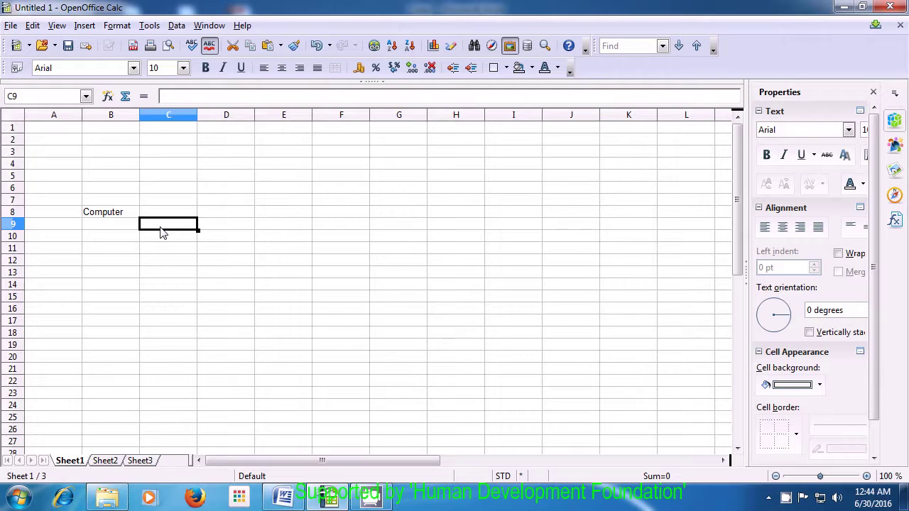
Overwrite the content of cell B8 with "shiksha".
left_click(116, 217)
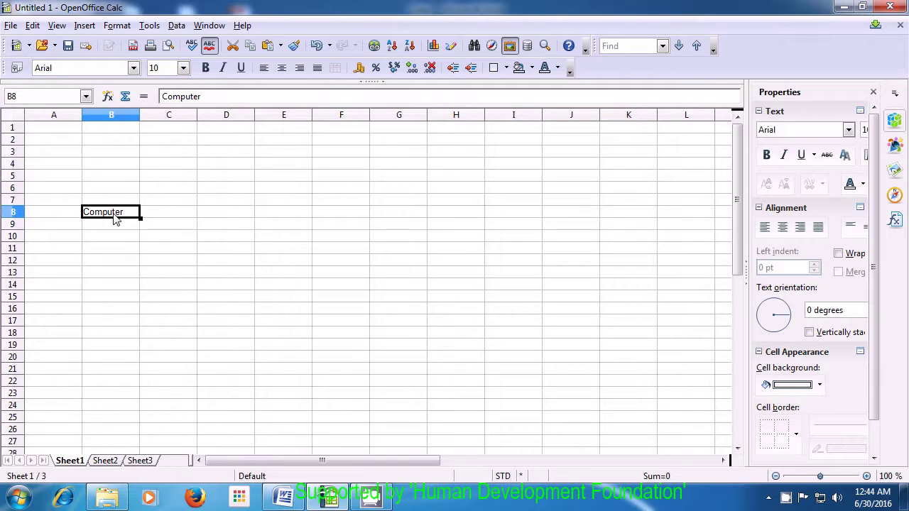
type("sh")
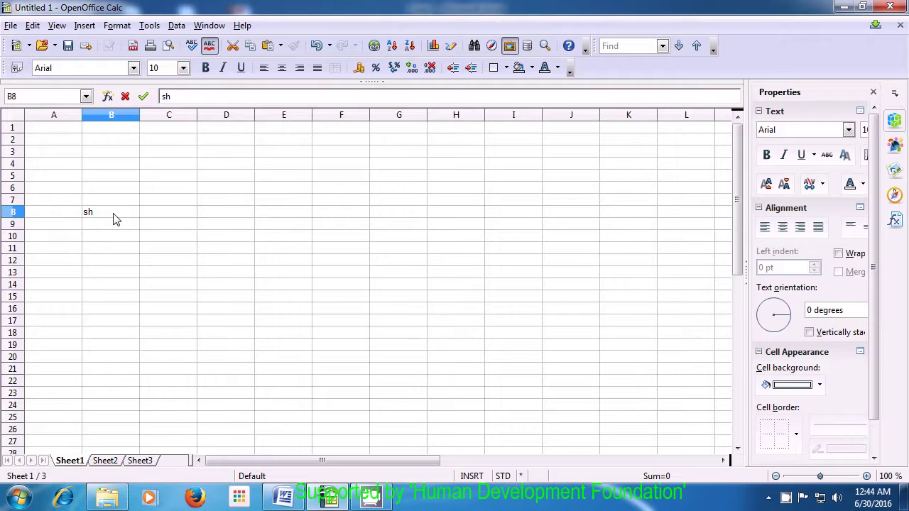
type("iksha")
left_click(154, 227)
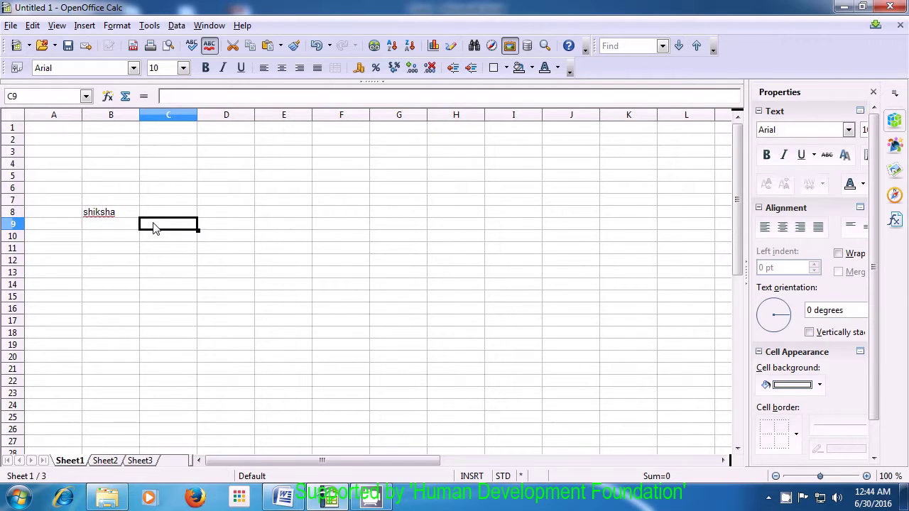
Edit the content of cell B8 by inserting "Computer" before the existing word so it reads "Computer shiksha".
left_click(111, 216)
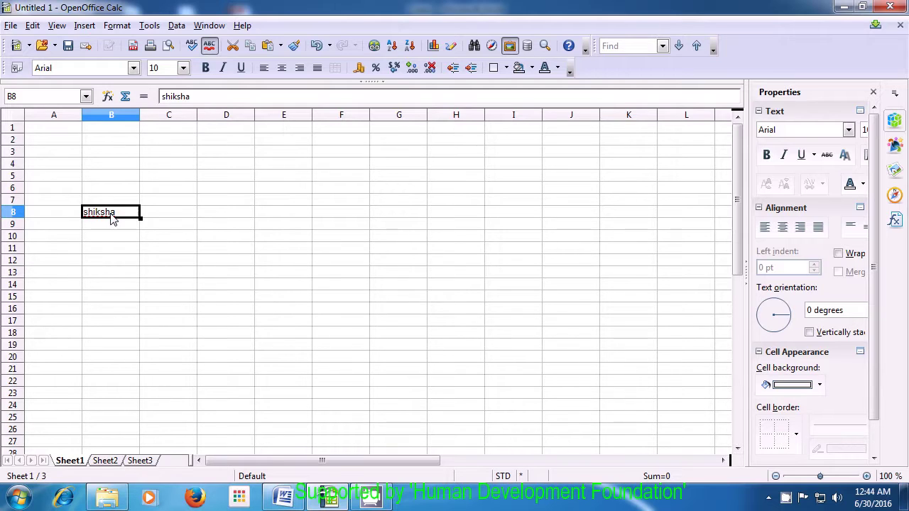
left_click(161, 96)
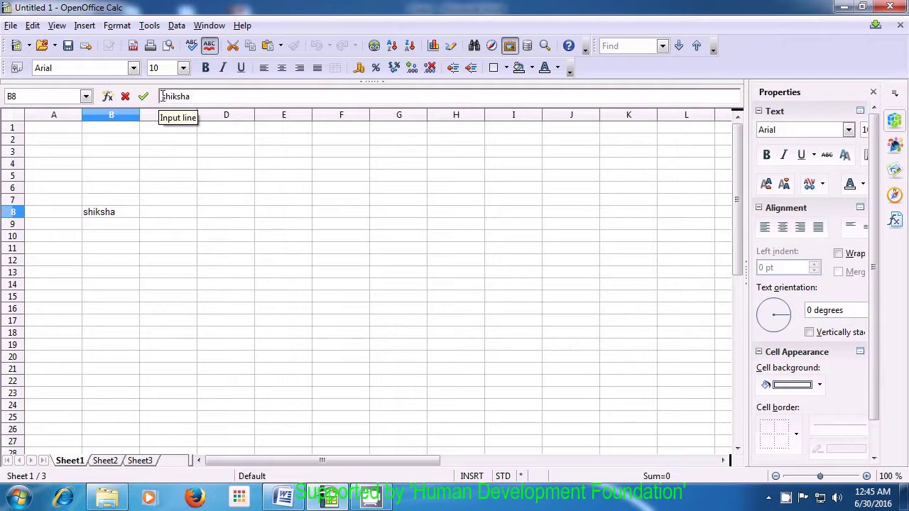
type("comp")
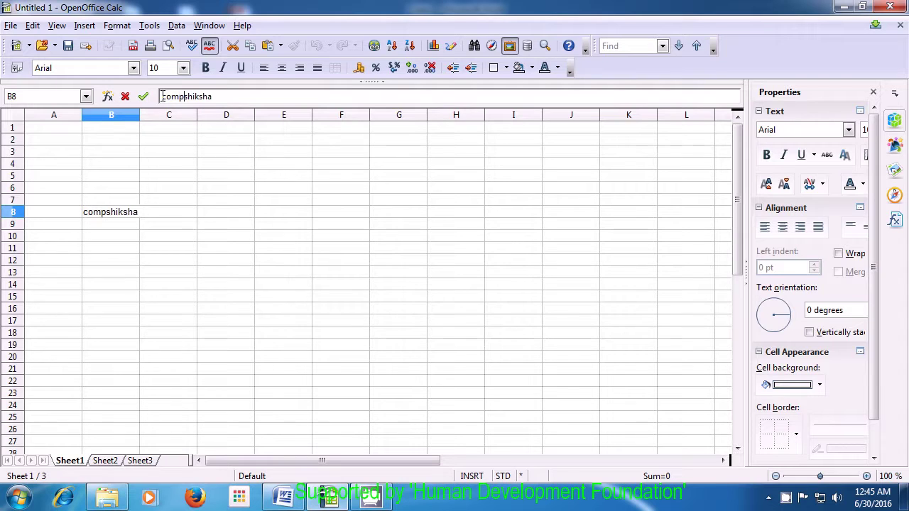
type("uter")
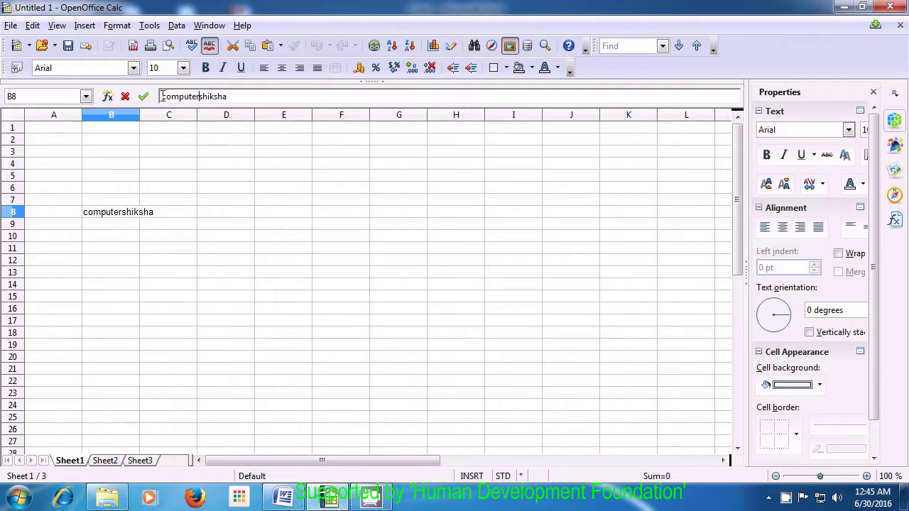
left_click(221, 226)
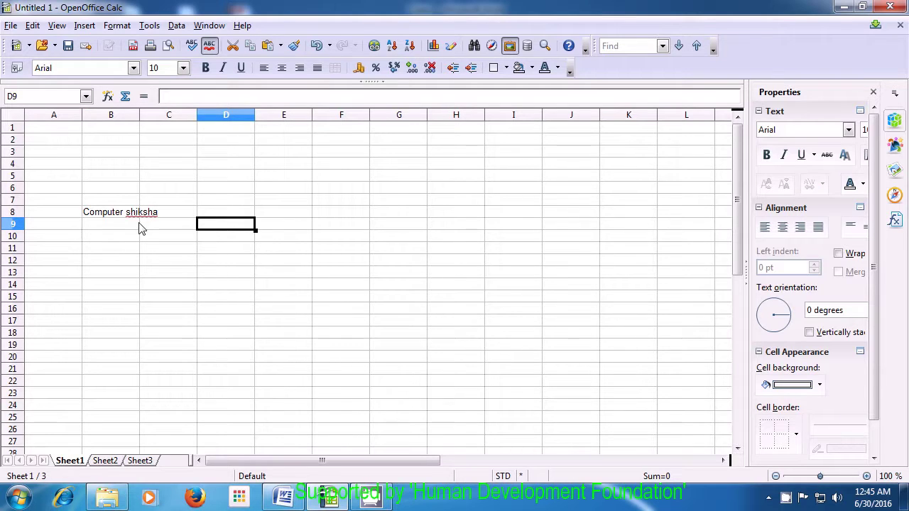
Edit cell B8 in place and delete the word "shiksha", keeping only "Computer".
left_click(101, 218)
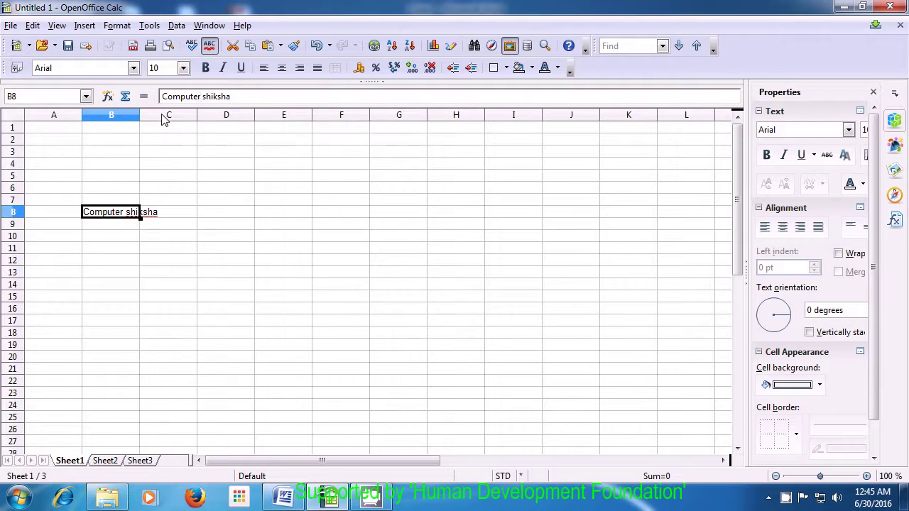
double_click(121, 215)
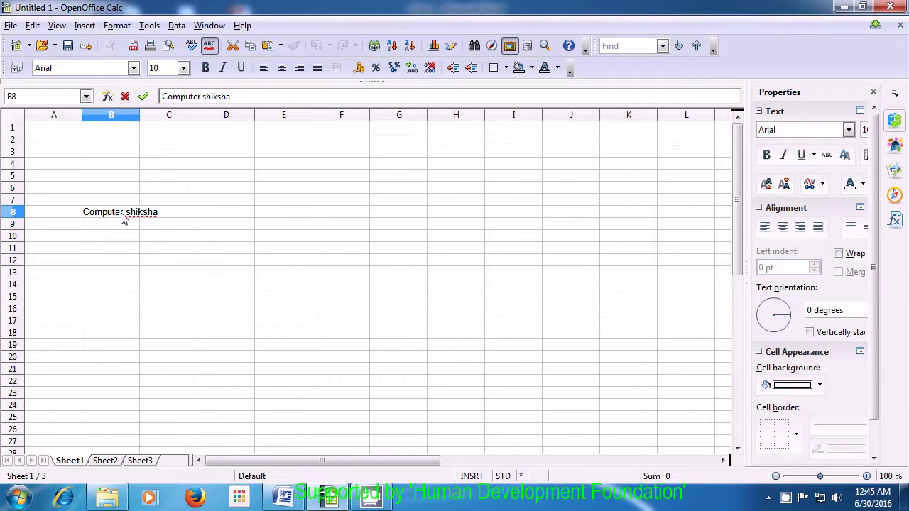
key("BackSpace")
key("BackSpace")
key("BackSpace")
key("BackSpace")
key("BackSpace")
key("BackSpace")
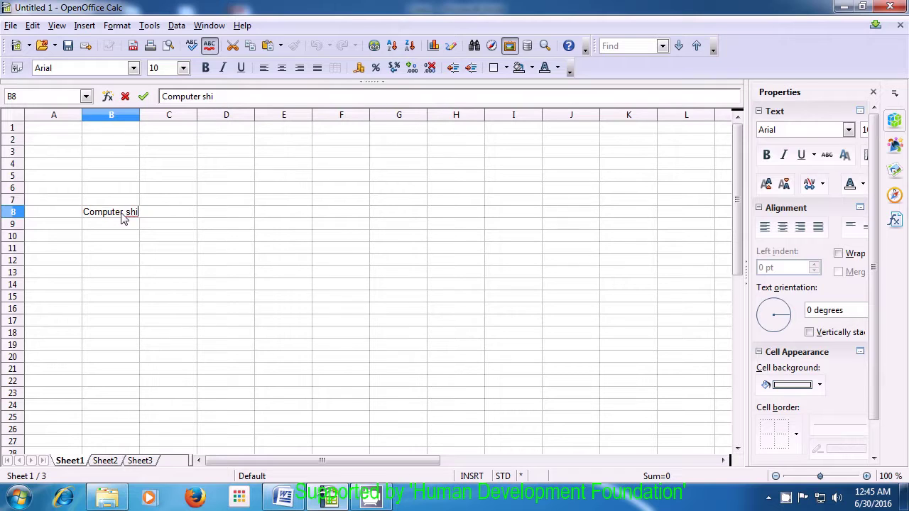
key("BackSpace")
key("BackSpace")
left_click(233, 226)
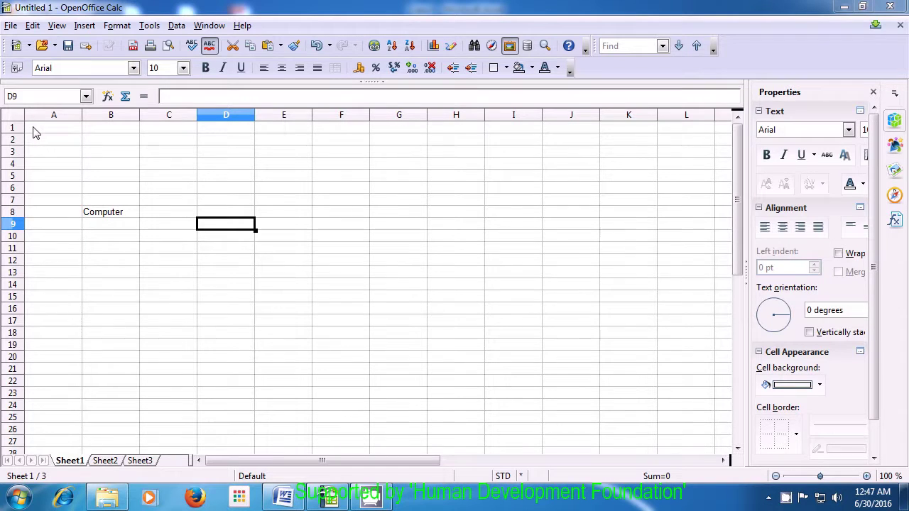
Select cells A1, B1, C1, D1 and E1 one after another.
left_click(75, 135)
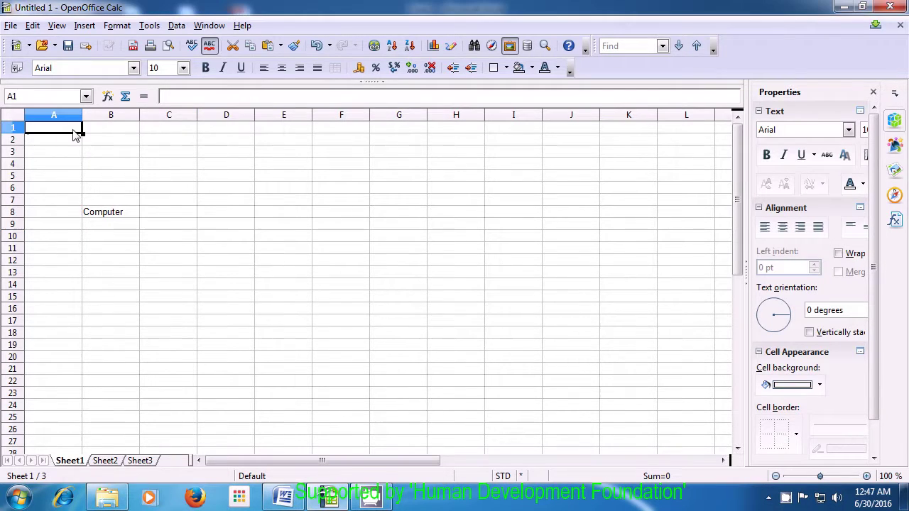
left_click(110, 134)
left_click(163, 134)
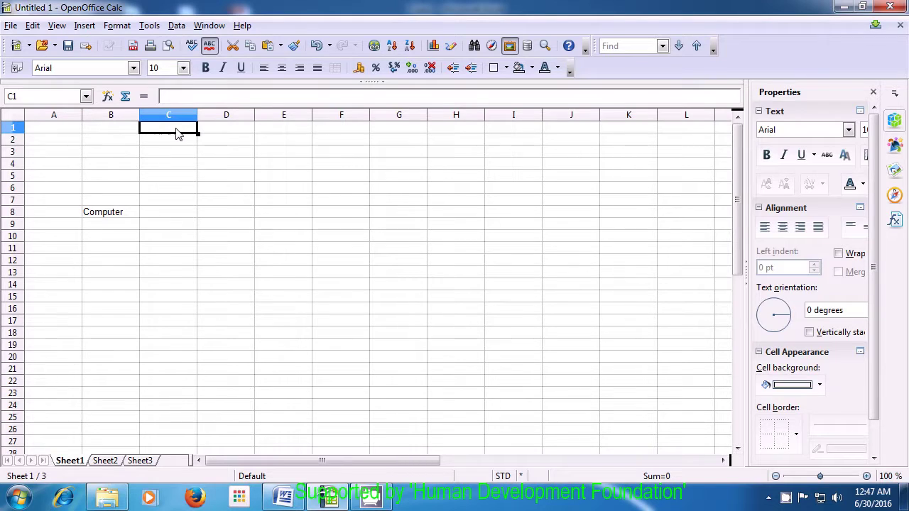
left_click(204, 132)
left_click(272, 134)
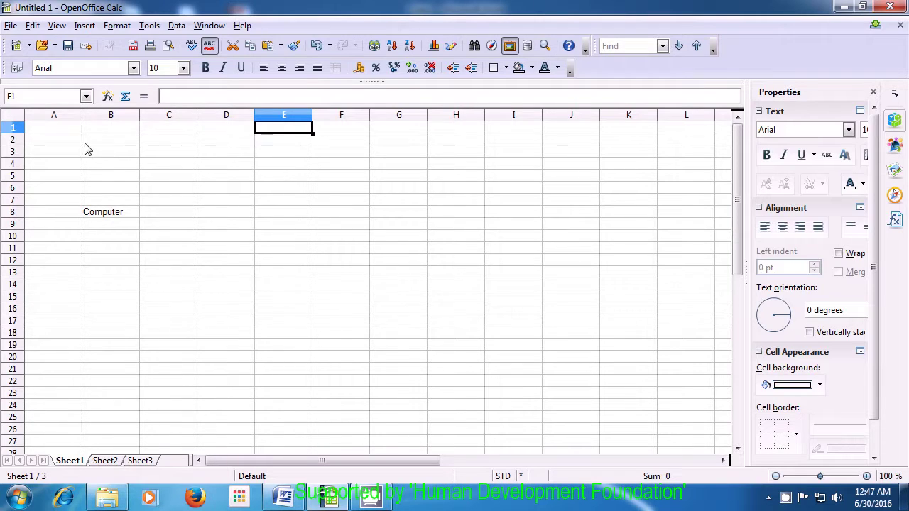
Enter the column headings "Name", "Roll No", "Subject" and "Total" in cells A1 to D1.
left_click(61, 132)
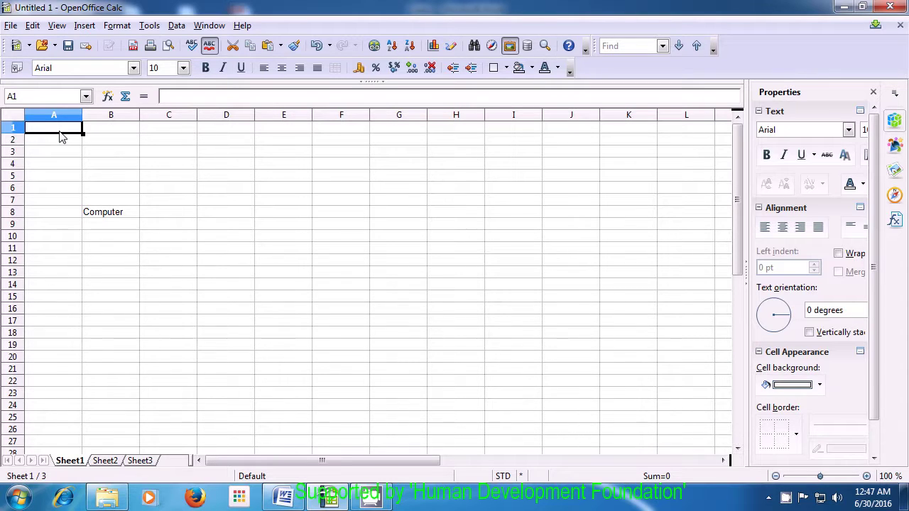
type("Name")
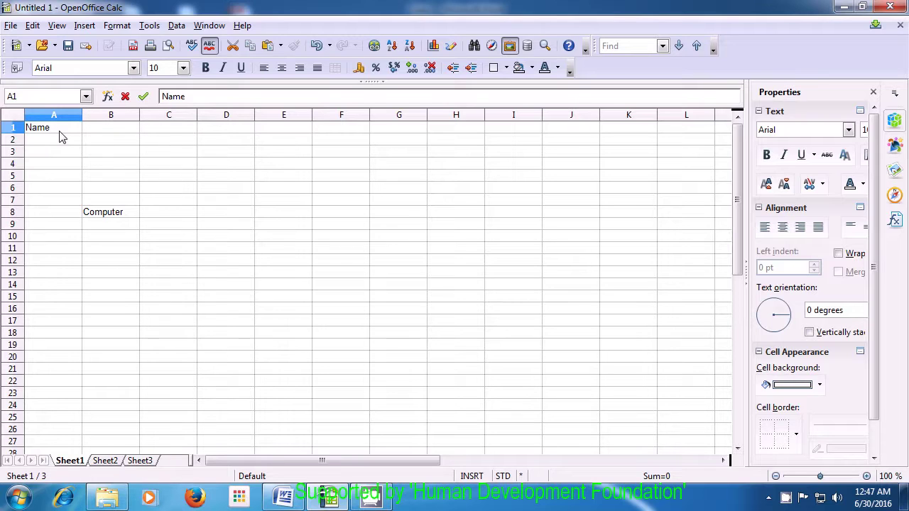
left_click(100, 132)
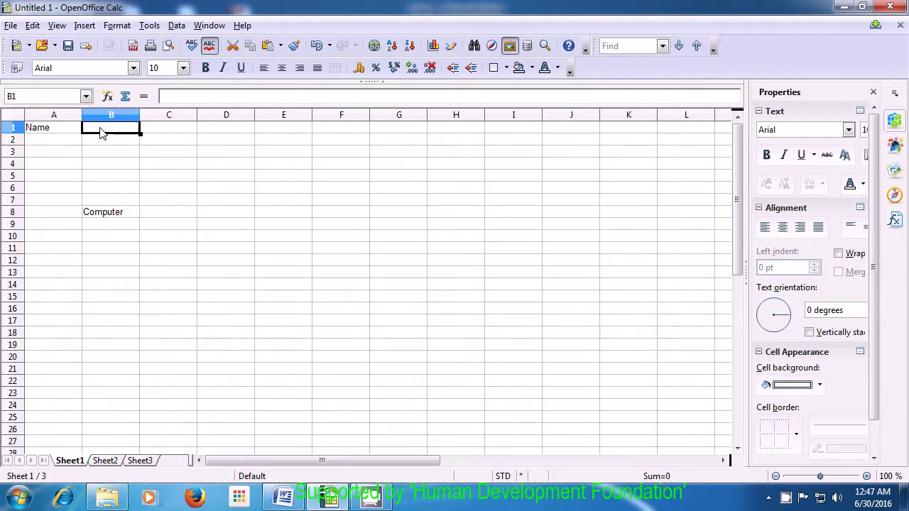
type("Roll")
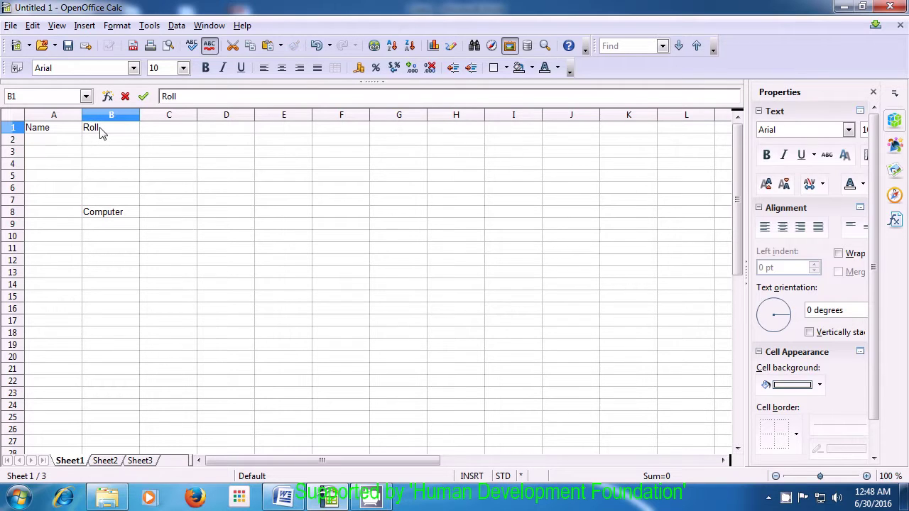
type(" No")
key("Tab")
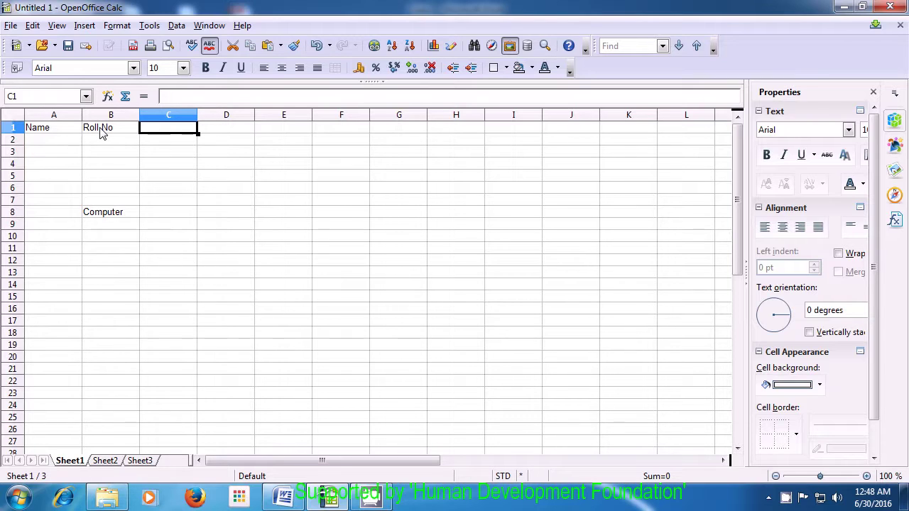
type("Subject")
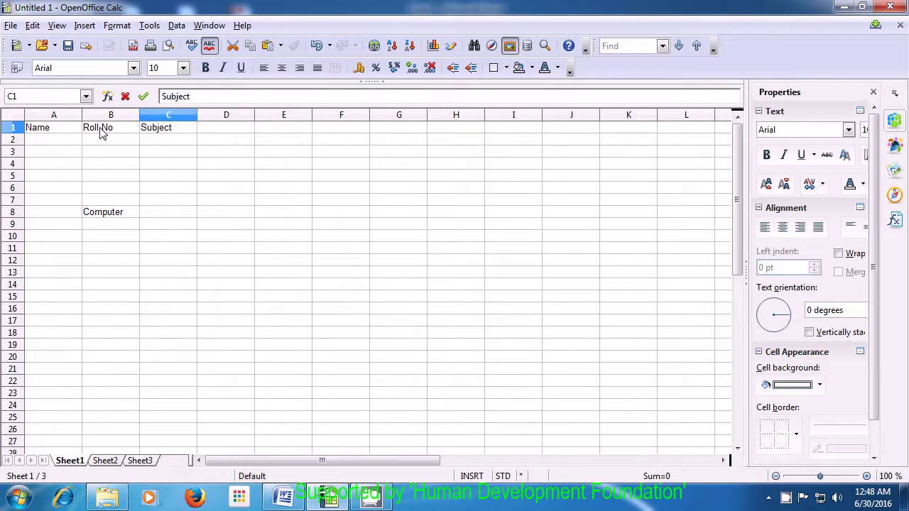
key("Tab")
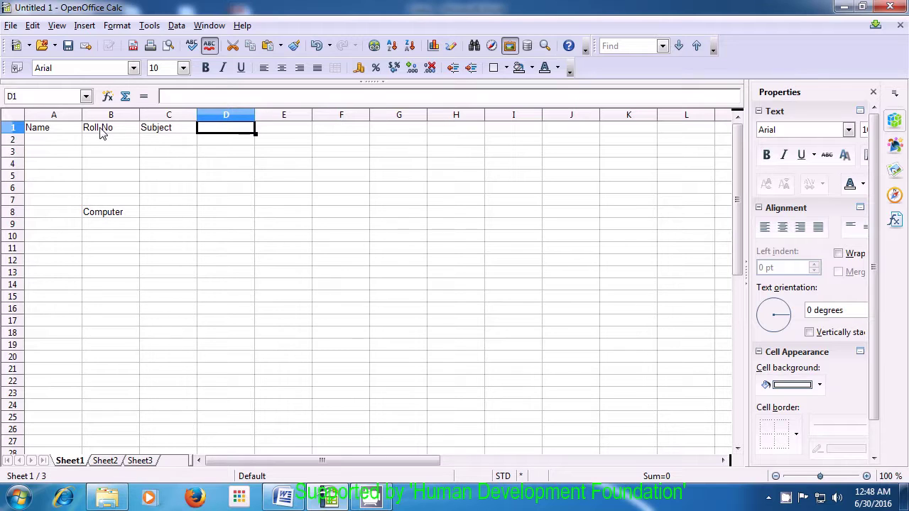
type("Total")
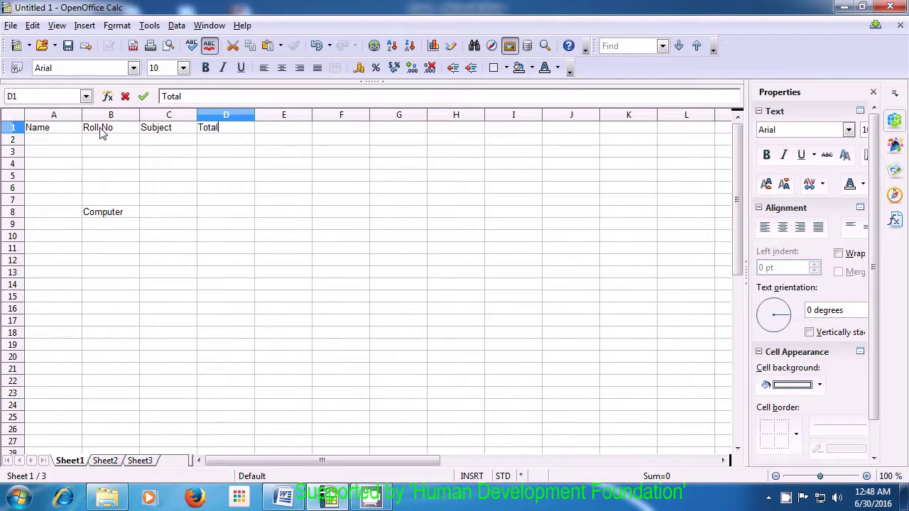
key("Tab")
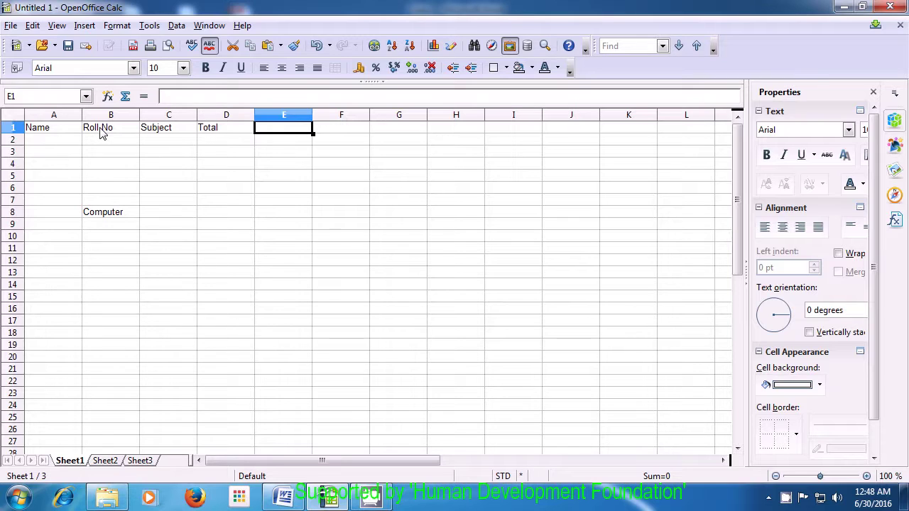
Move the active cell down column E to E9 and along row 9 to A9.
key("Down")
key("Down")
key("Down")
key("Down")
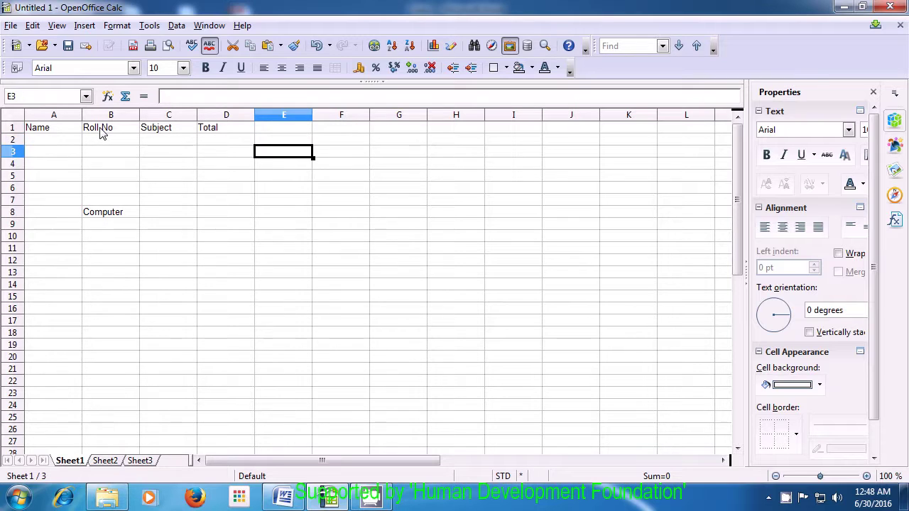
key("Down")
key("Down")
key("Down")
key("Down")
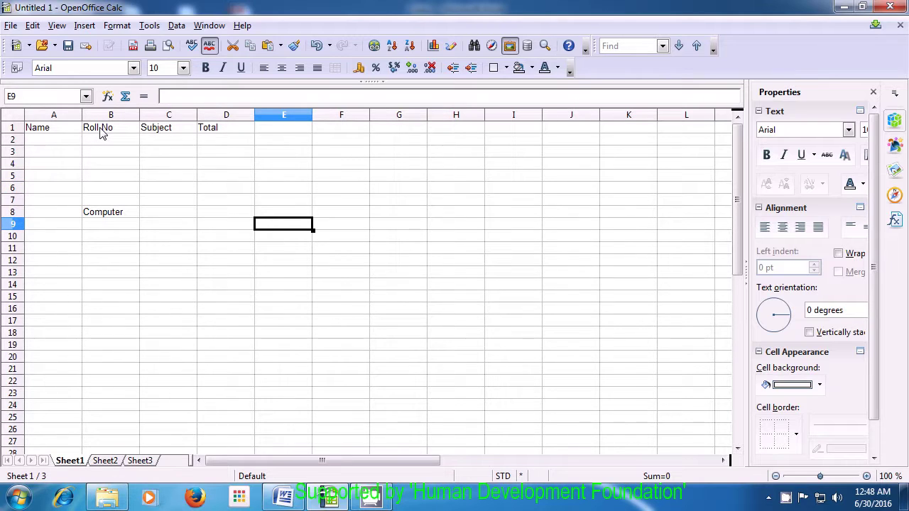
key("Left")
key("Left")
key("Left")
key("Left")
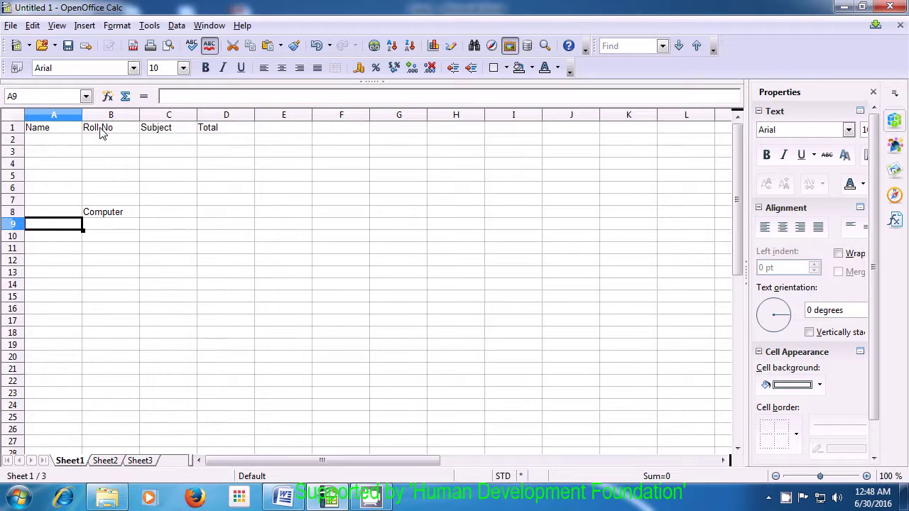
Clear the "Computer" entry from cell B8 and make C8 the active cell.
key("Right")
key("Right")
key("Right")
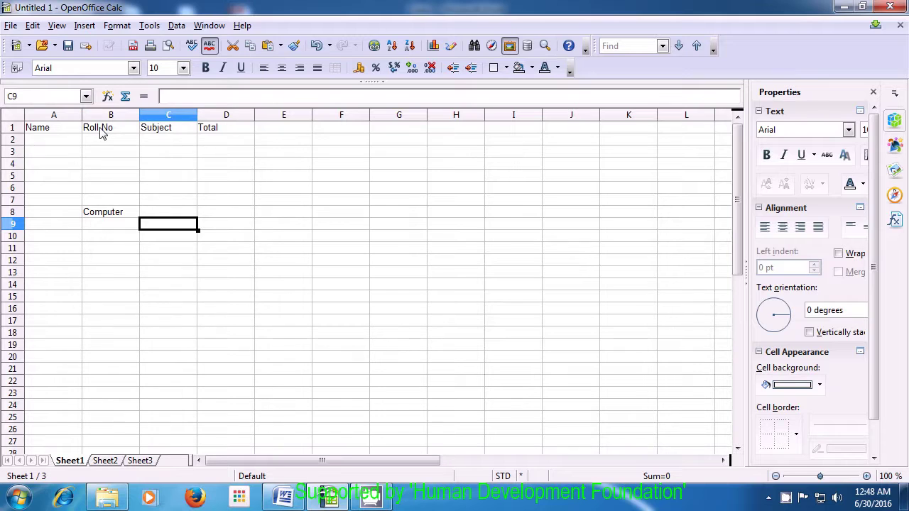
left_click(174, 219)
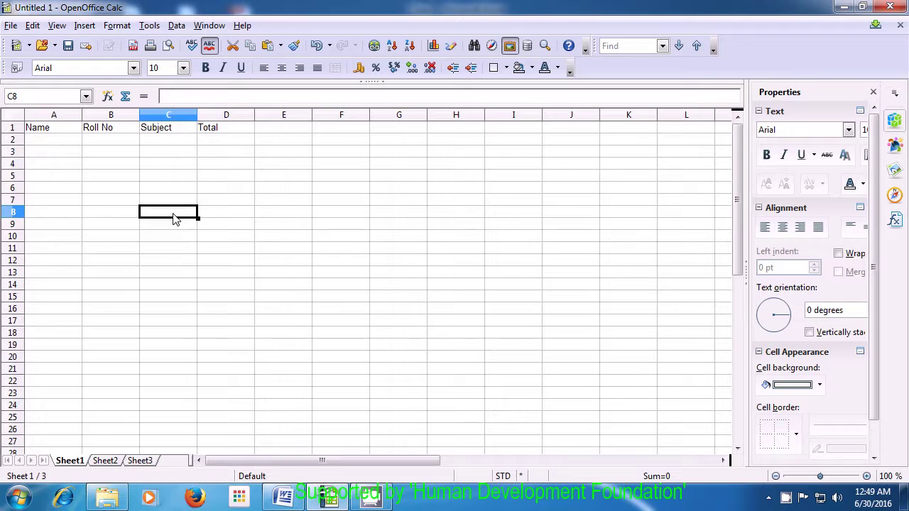
Select the cell range A1:K12.
left_click(61, 131)
left_click_drag(45, 133, 651, 265)
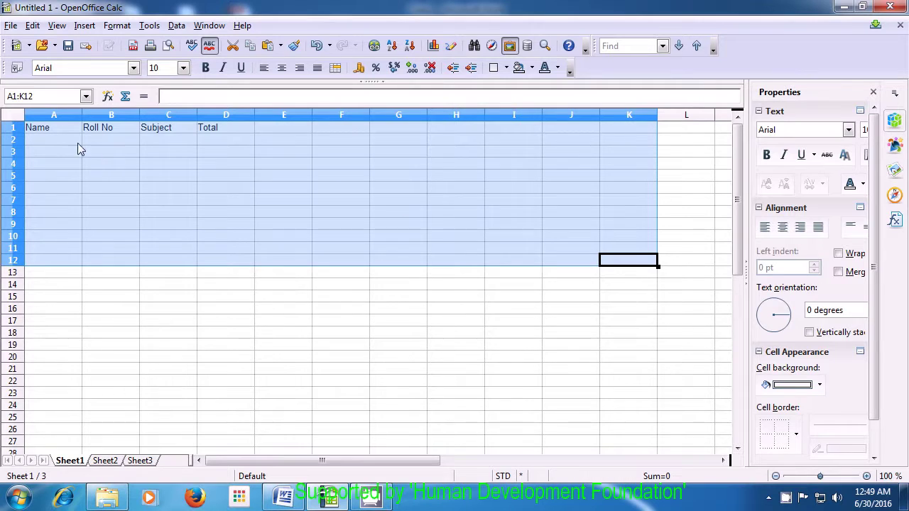
Select the range A1:E1 by extending the selection from A1 along the heading row.
left_click(60, 134)
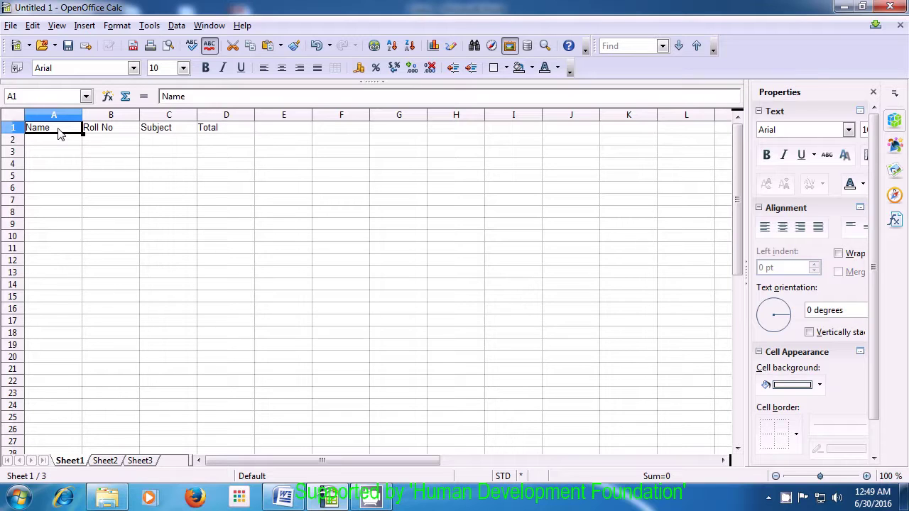
key("shift+Right")
key("shift+Right")
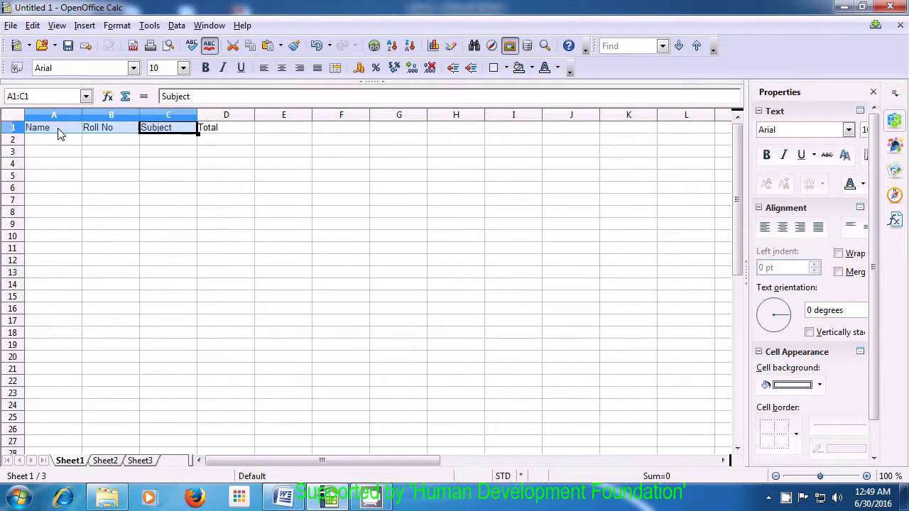
key("shift+Right")
key("shift+Right")
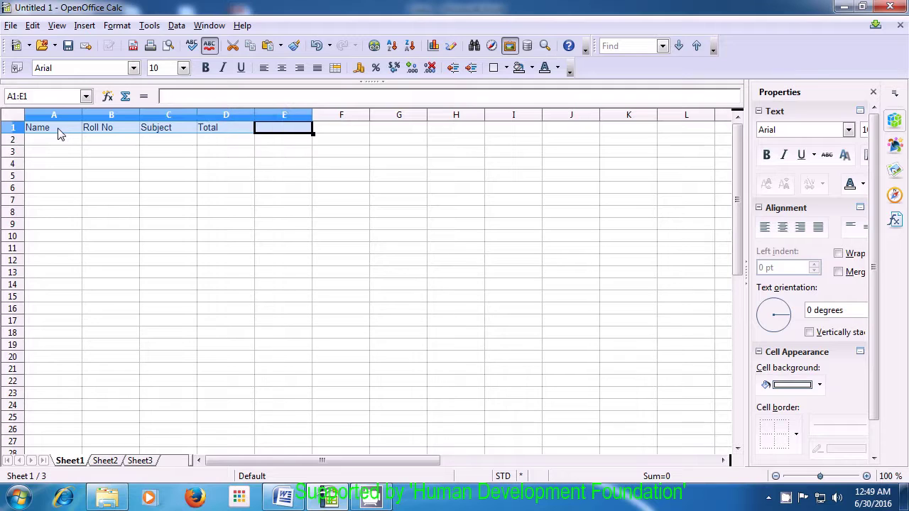
Extend the selection from the heading row to the range A1:G7.
key("shift+Right")
key("shift+Right")
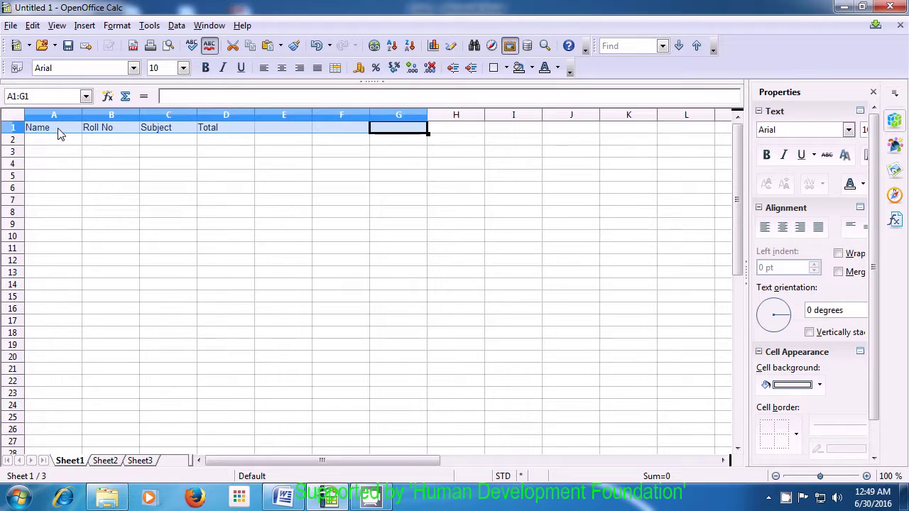
key("shift+Down")
key("shift+Down")
key("shift+Down")
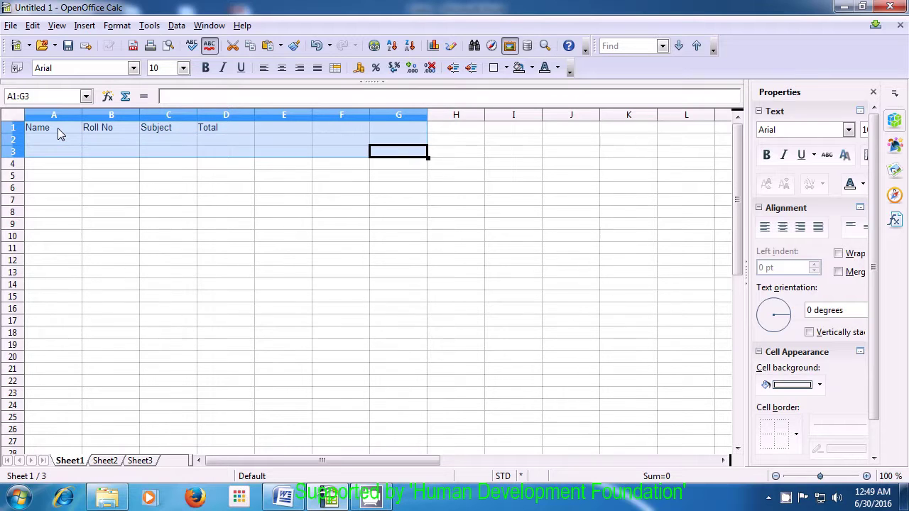
key("shift+Down")
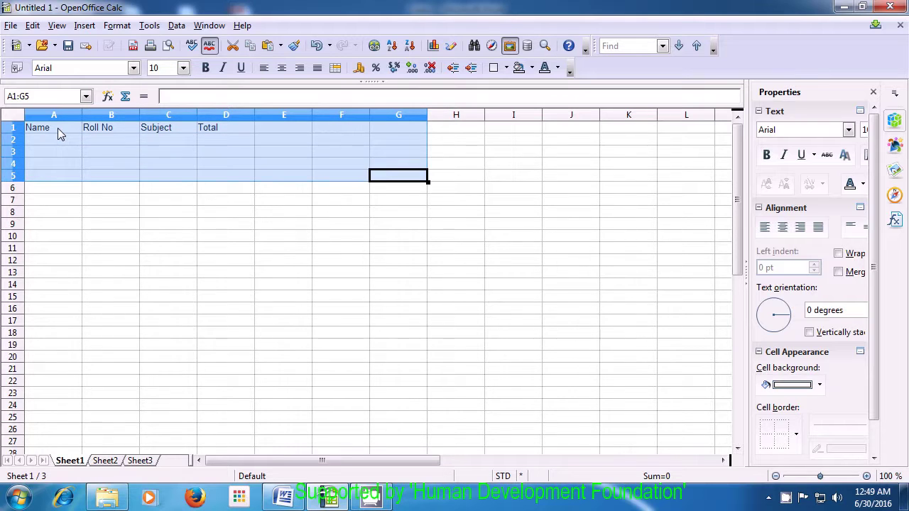
key("shift+Down")
key("shift+Down")
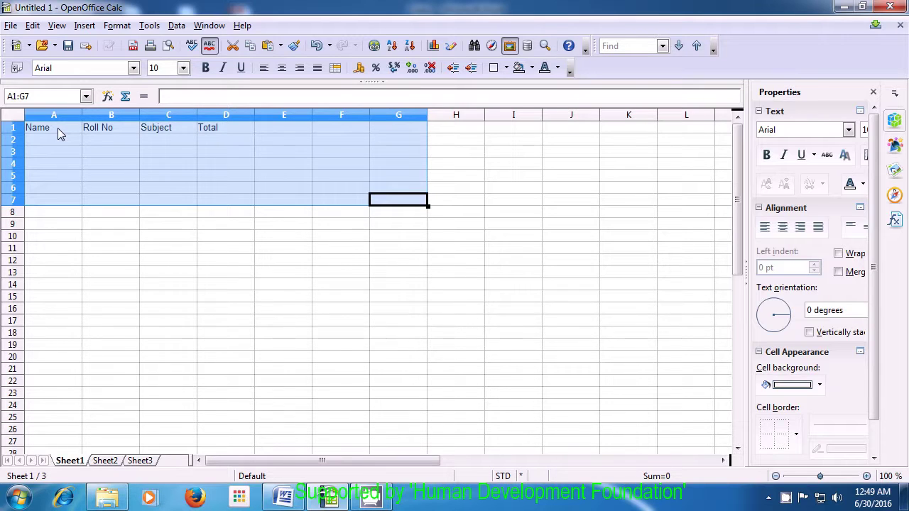
Narrow the selection to A1:D7, widen it again to A1:F7, and deselect the range.
key("shift+Left")
key("shift+Left")
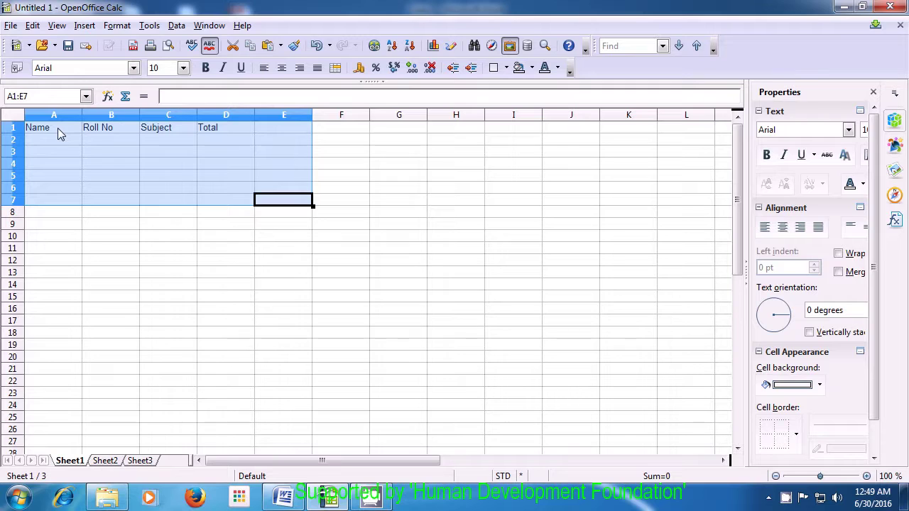
key("shift+Left")
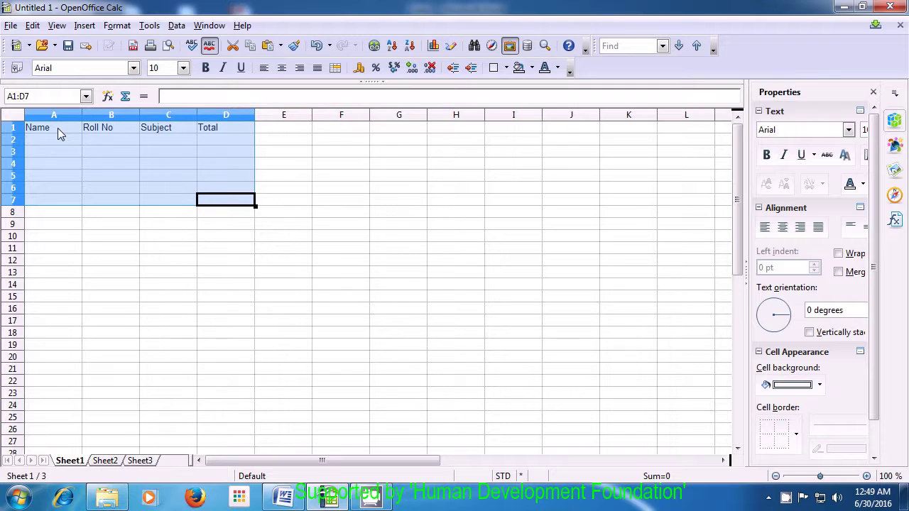
key("shift+Right")
key("shift+Right")
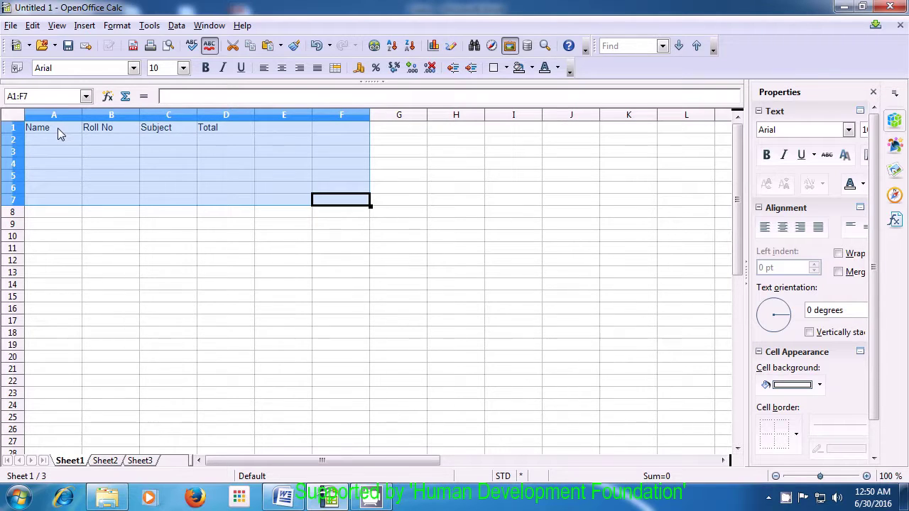
key("Left")
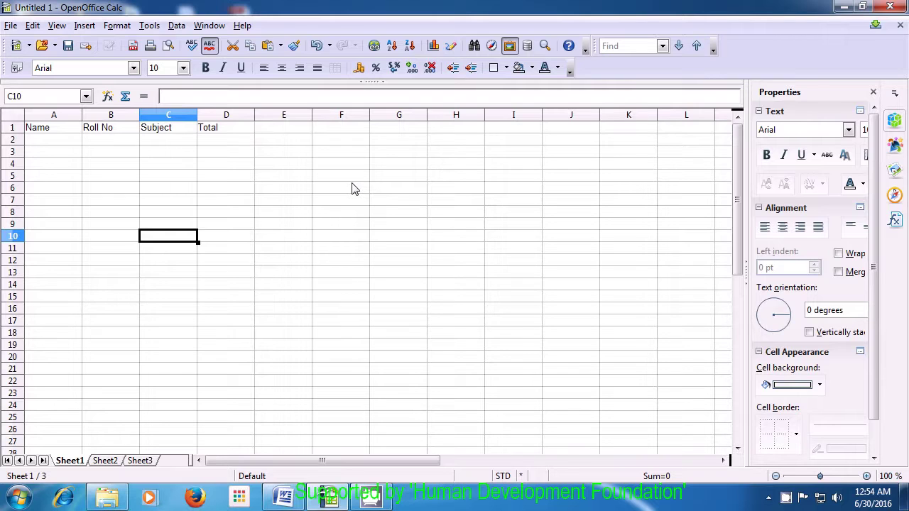
Select the whole of column A and make the "Roll No" heading cell B1 active.
left_click(54, 115)
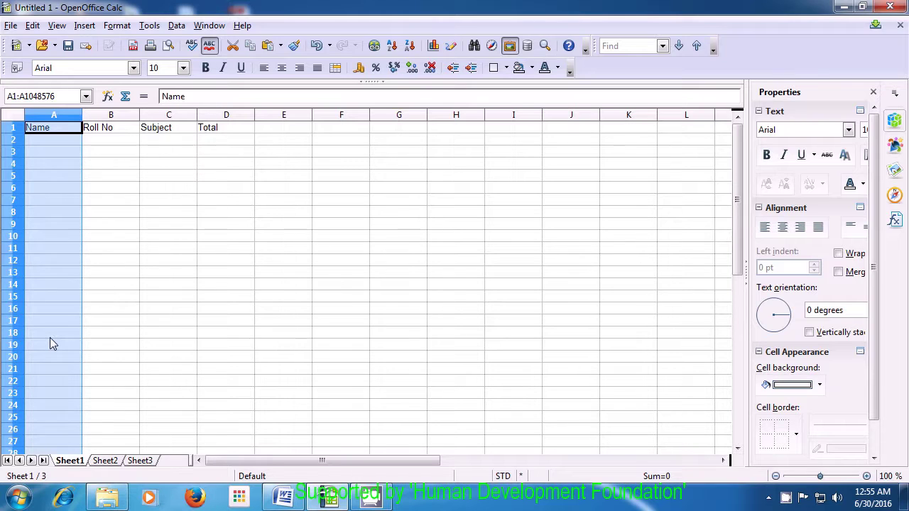
left_click(111, 132)
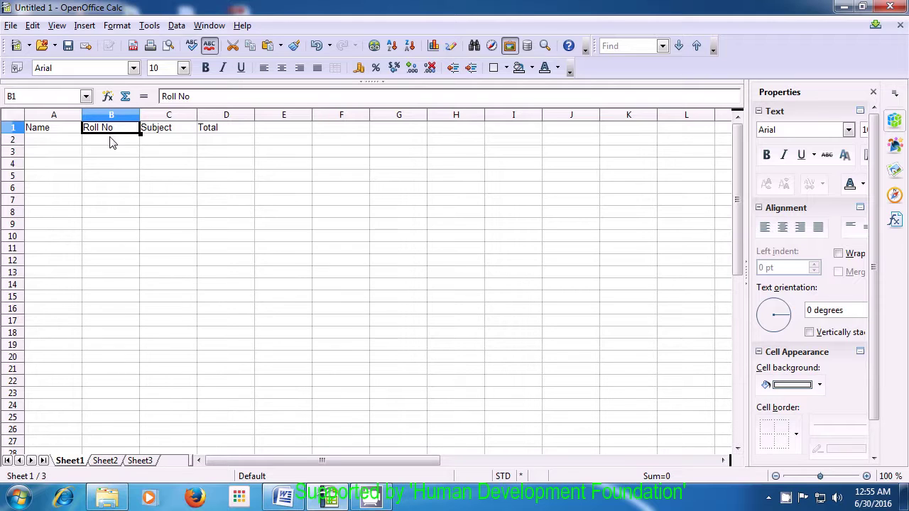
Move the active cell from the "Subject" heading in C1 down column C to C10.
left_click(170, 130)
key("Down")
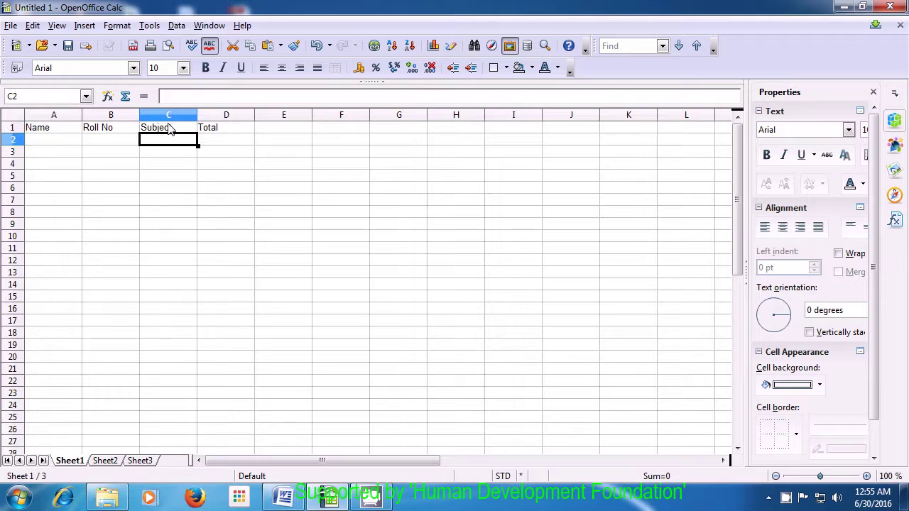
key("Down")
key("Down")
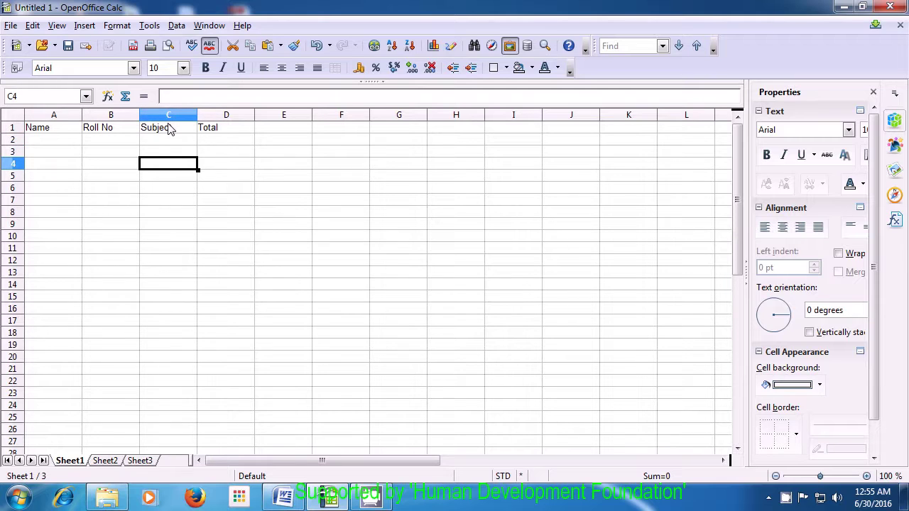
key("Down")
key("Down")
key("Down")
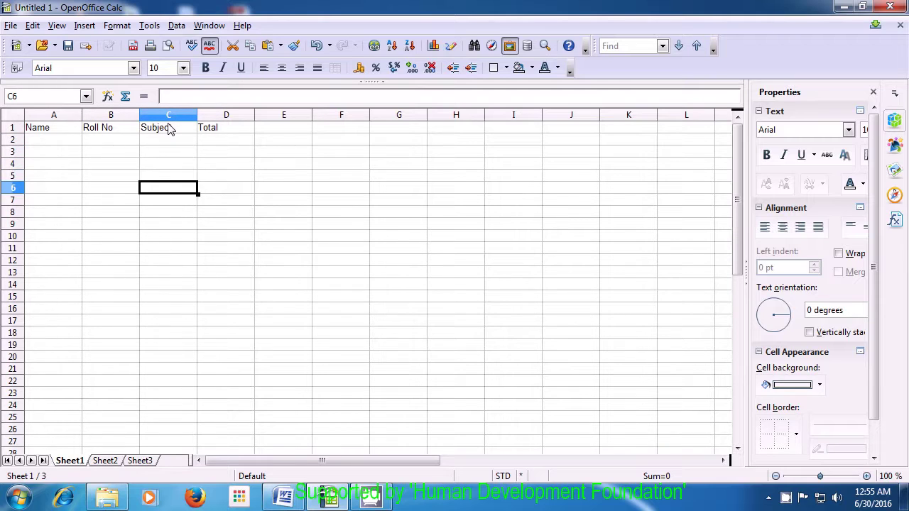
key("Down")
key("Down")
key("Down")
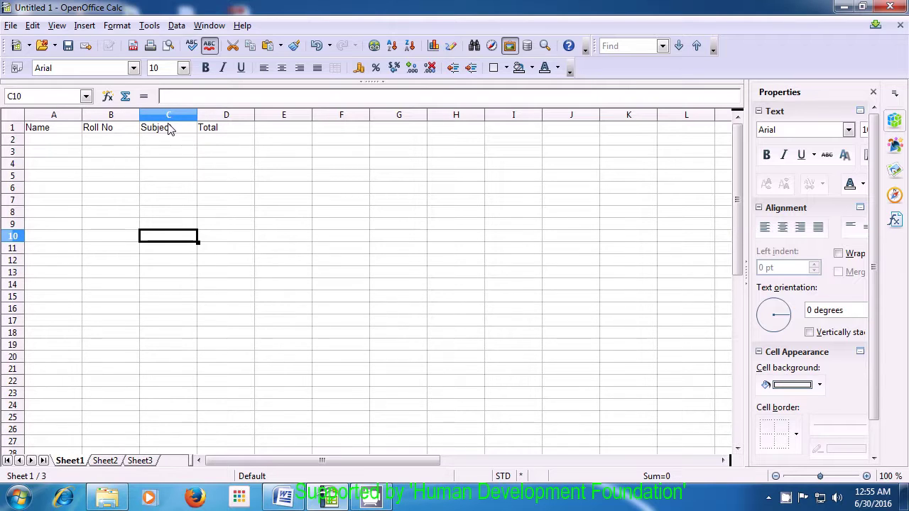
Move the active cell from the "Total" heading in D1 down column D to D12.
left_click(234, 128)
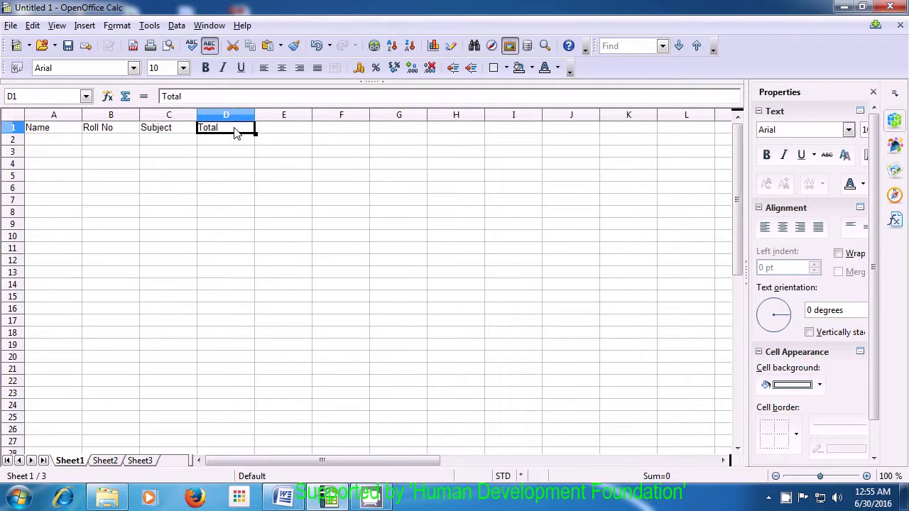
key("Down")
key("Down")
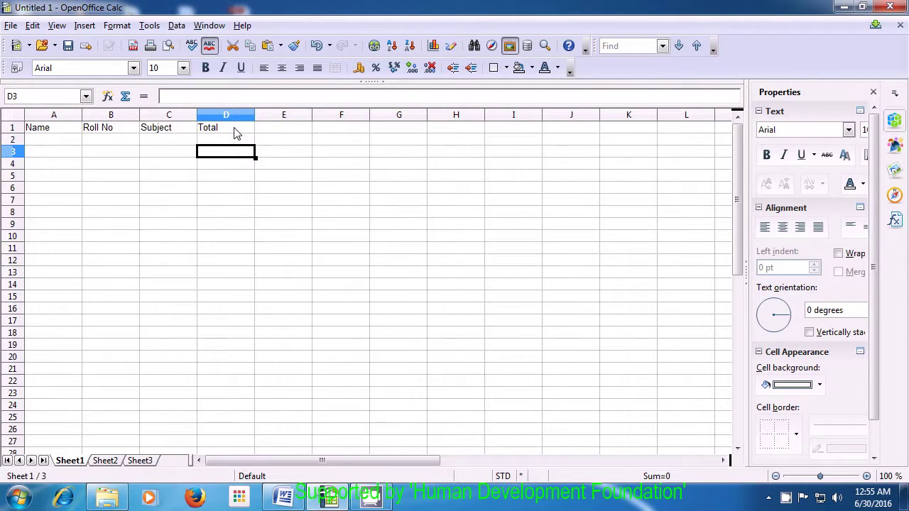
key("Down")
key("Down")
key("Down")
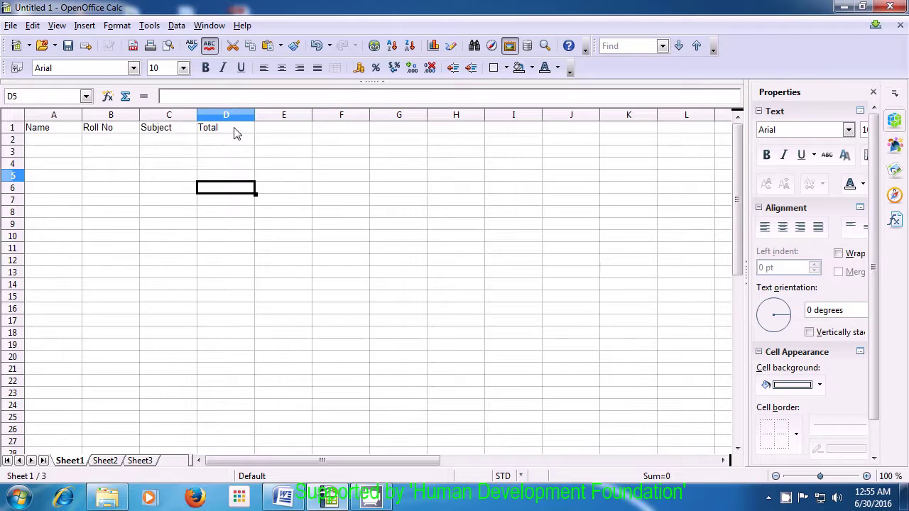
key("Down")
key("Down")
key("Down")
key("Down")
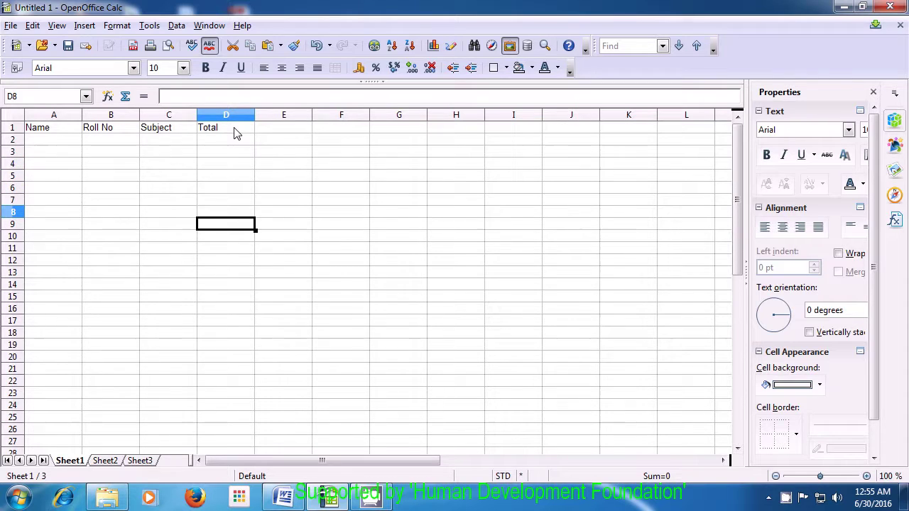
key("Down")
key("Down")
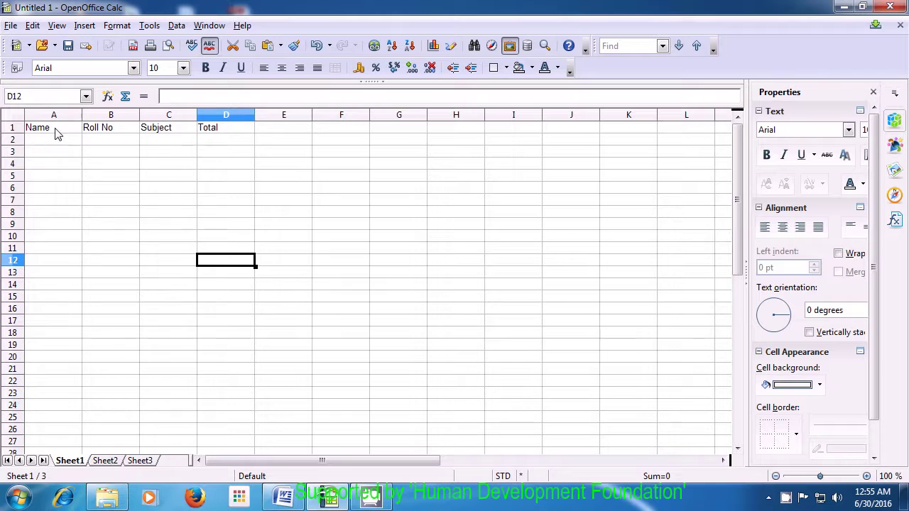
Select the range A1:A15 in the "Name" column, followed by B1:B12 in the "Roll No" column.
left_click_drag(57, 135, 57, 297)
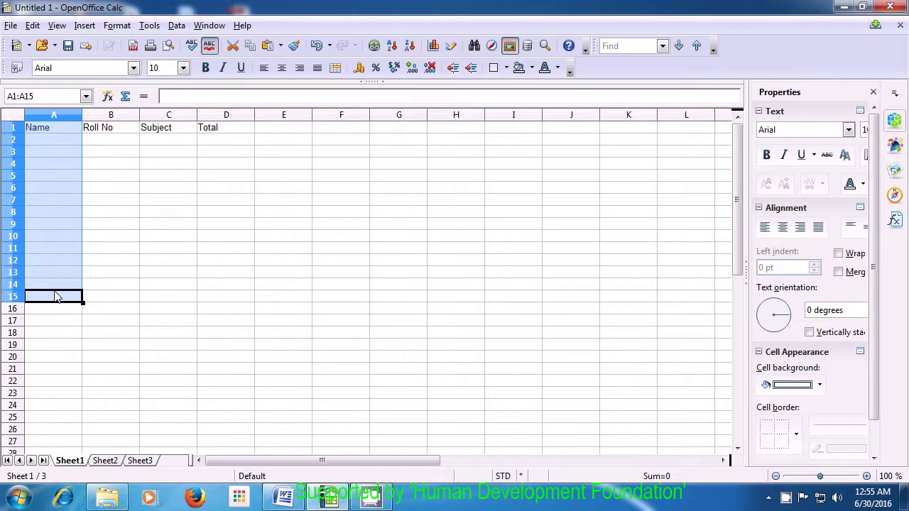
left_click(56, 297)
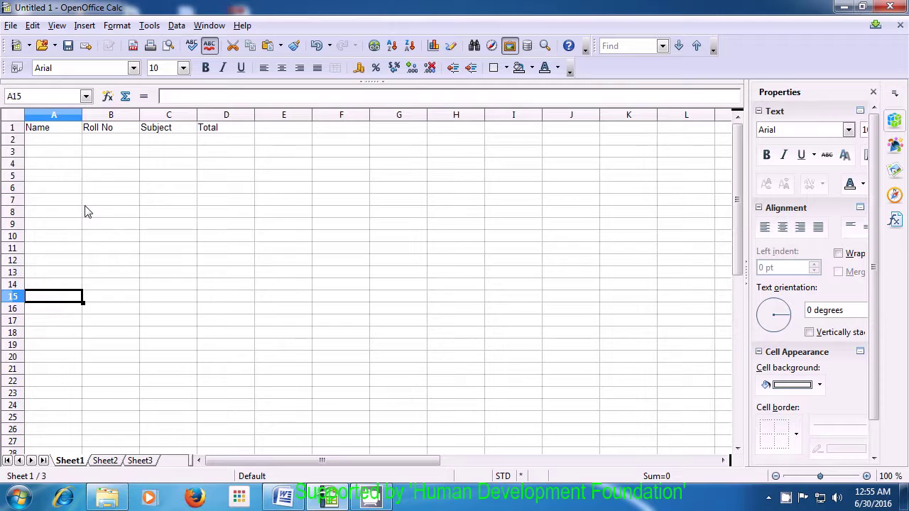
left_click_drag(101, 134, 105, 265)
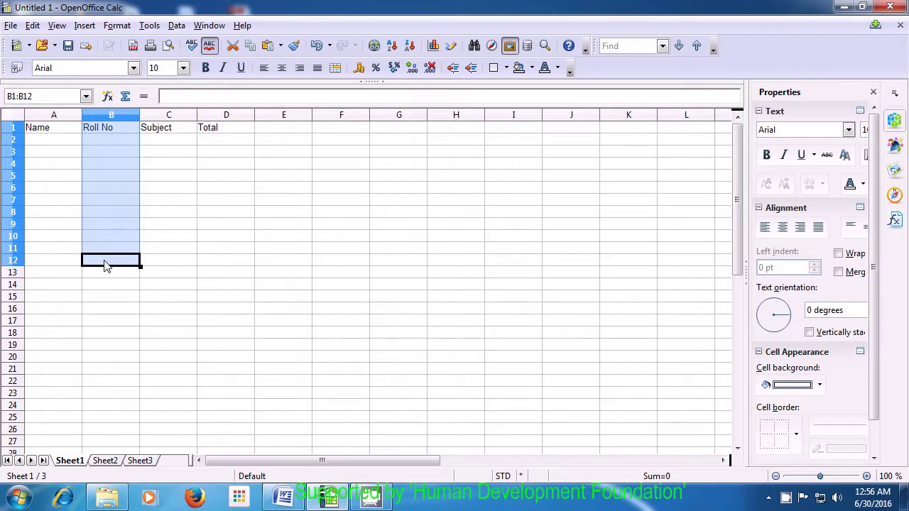
Select the range C1:C11 by extending the selection down from the "Subject" heading.
left_click(163, 132)
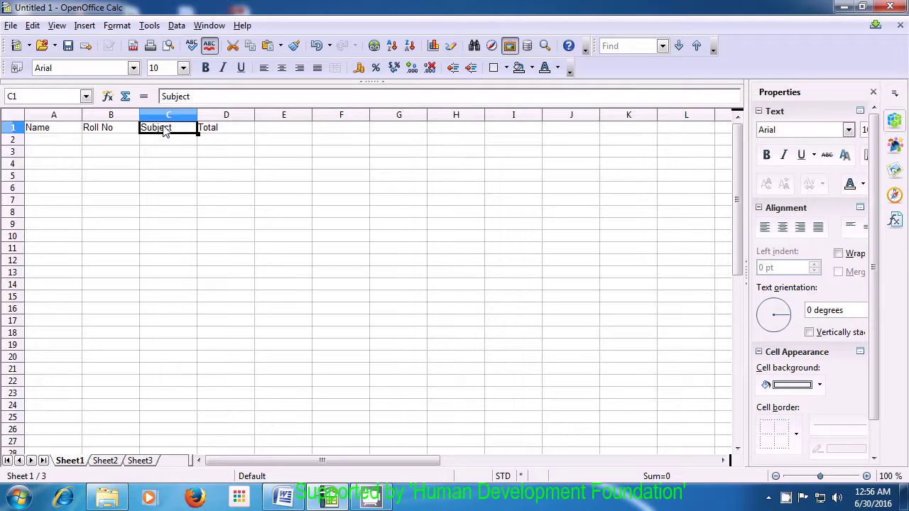
key("shift+Down")
key("shift+Down")
key("shift+Down")
key("shift+Down")
key("shift+Down")
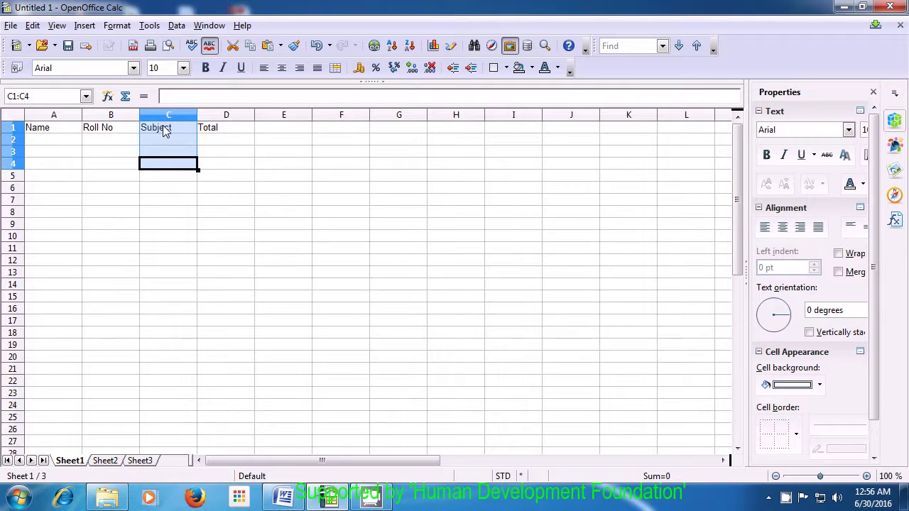
key("shift+Down")
key("shift+Down")
key("shift+Down")
key("shift+Down")
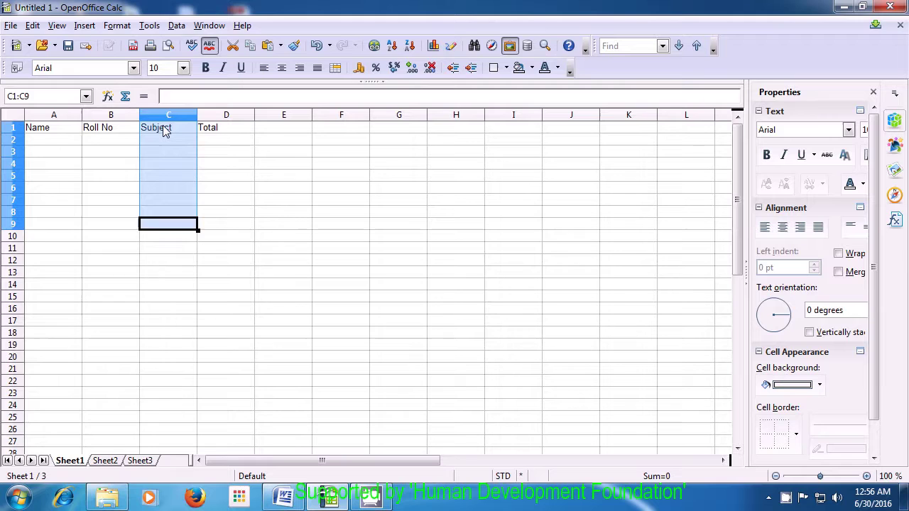
key("shift+Down")
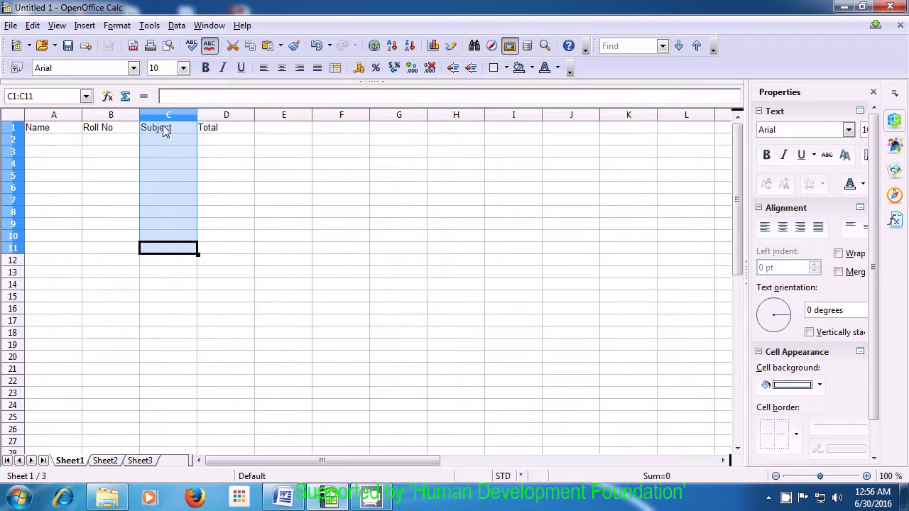
Widen the selection to C1:E11, and reverse it past column C to cover A1:C11.
key("shift+Right")
key("shift+Right")
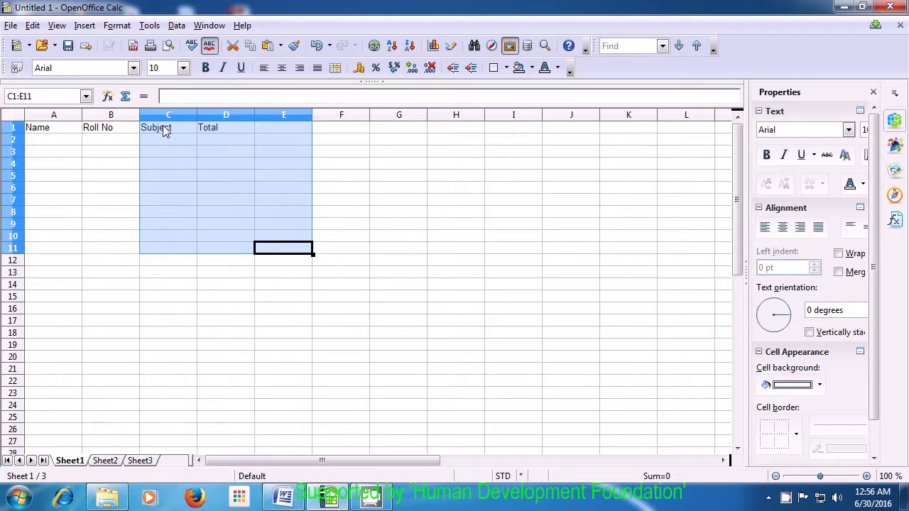
key("shift+Left")
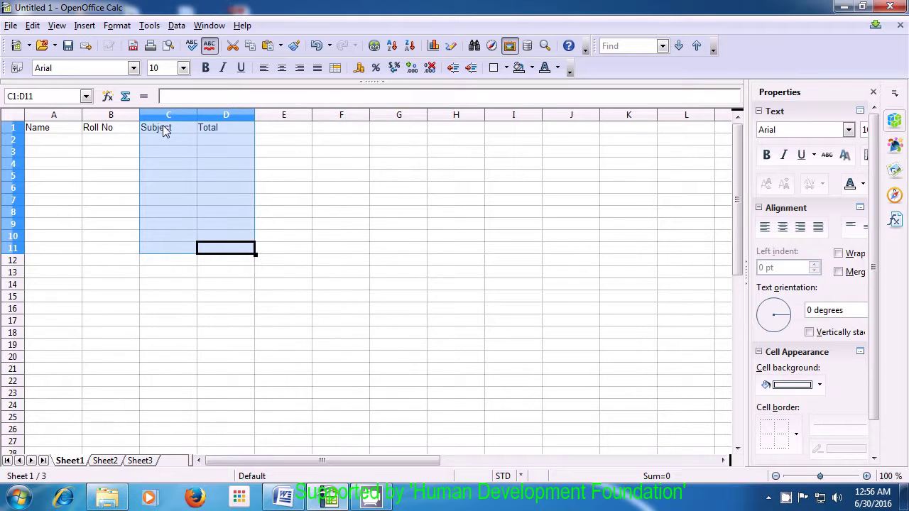
key("shift+Left")
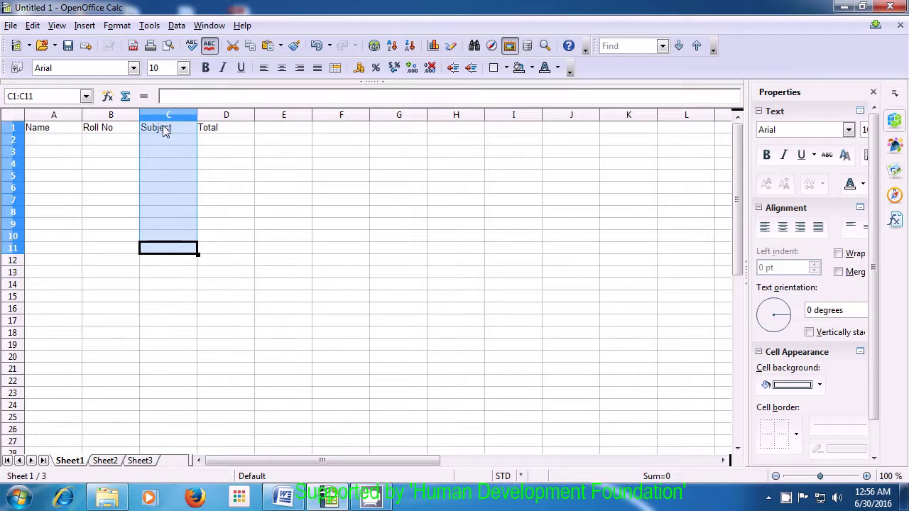
key("shift+Left")
key("shift+Left")
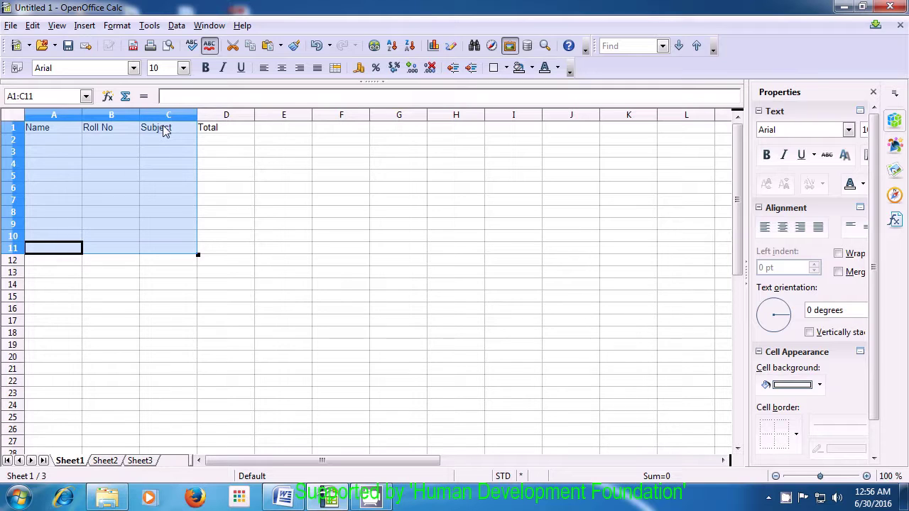
Shorten the selection from its lower edge to the range A1:C7.
key("shift+Up")
key("shift+Up")
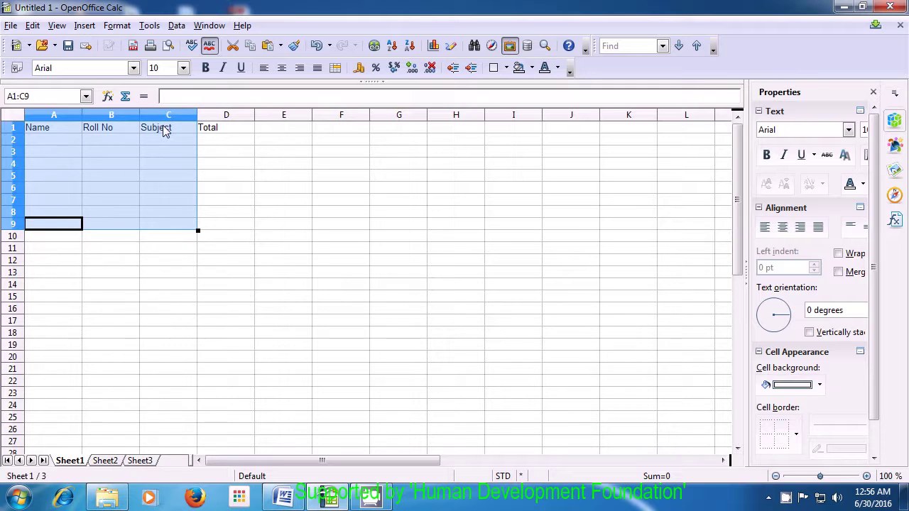
key("shift+Up")
key("shift+Up")
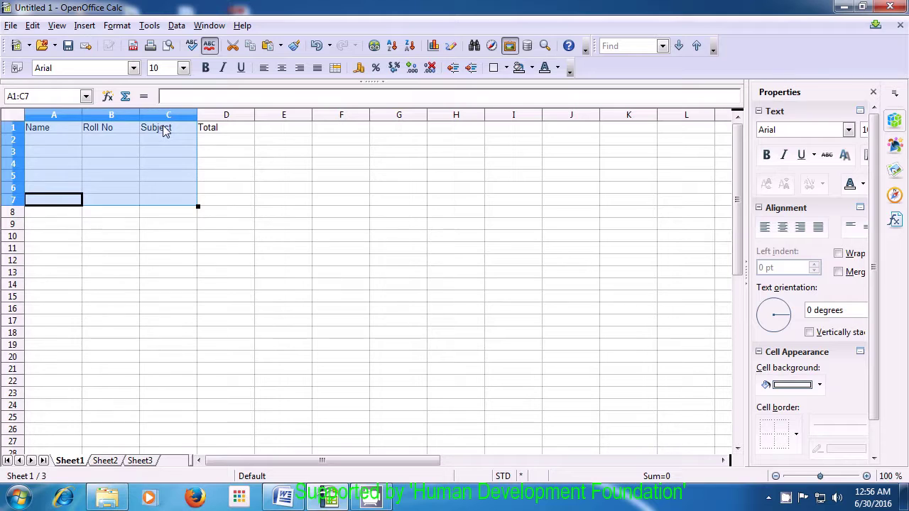
Change the selection to C1:D7, reduce it to C1:C7, and make C9 the active cell.
key("shift+Right")
key("shift+Right")
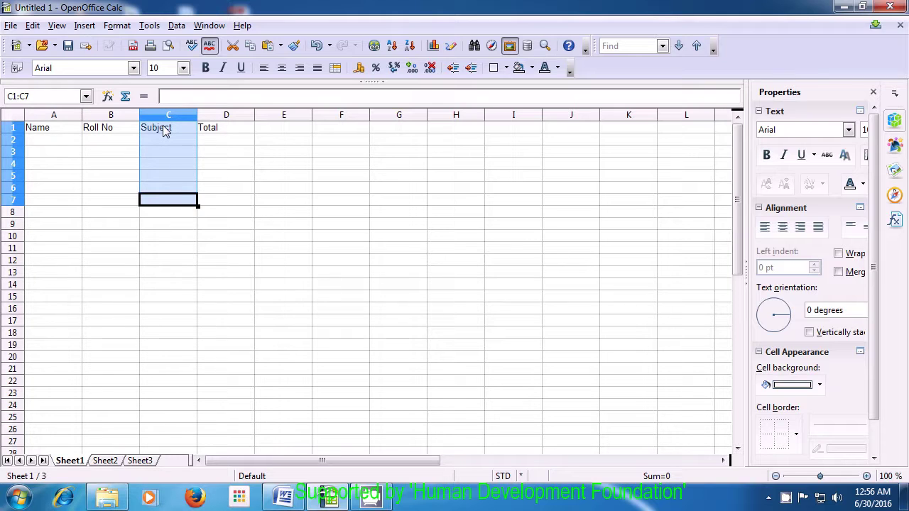
key("shift+Right")
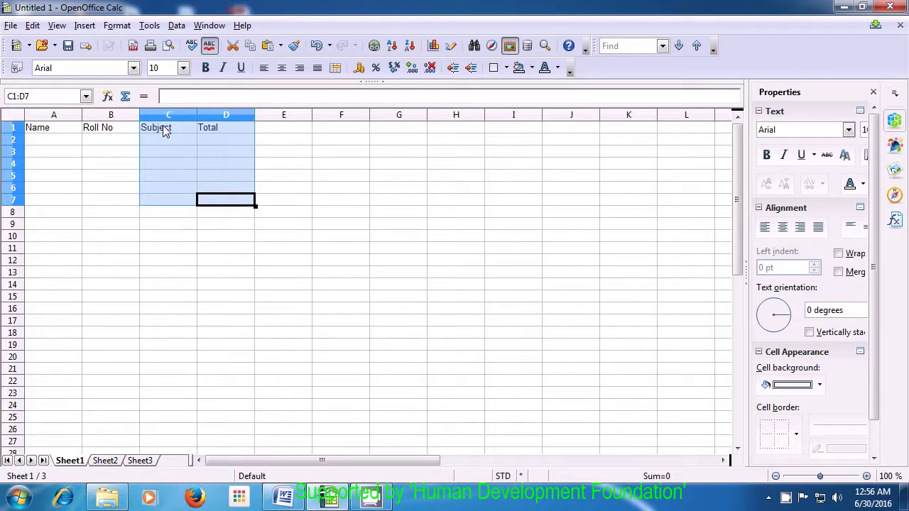
key("shift+Left")
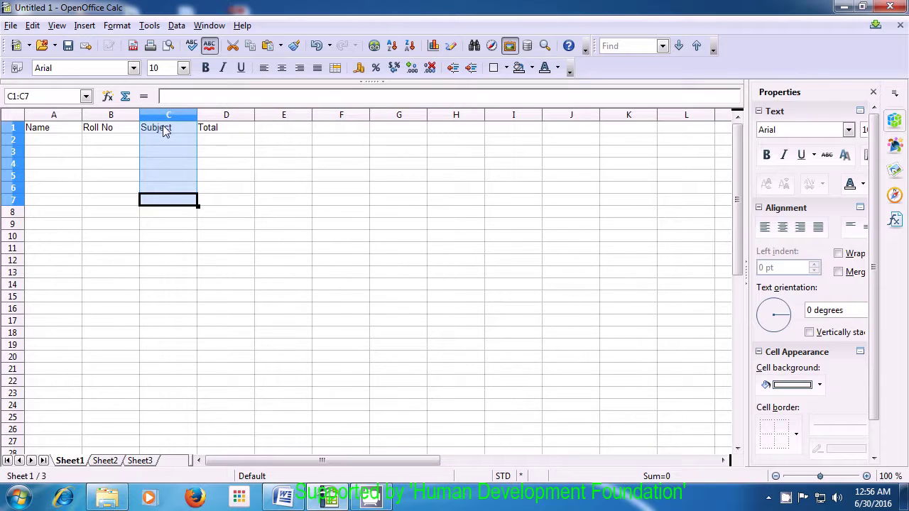
key("Down")
key("Down")
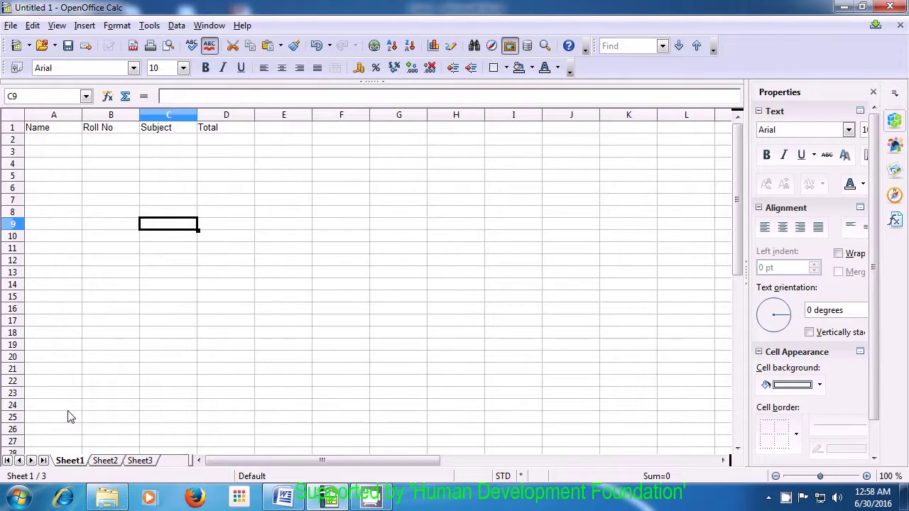
View Sheet2 and Sheet3, and return to Sheet1.
left_click(104, 460)
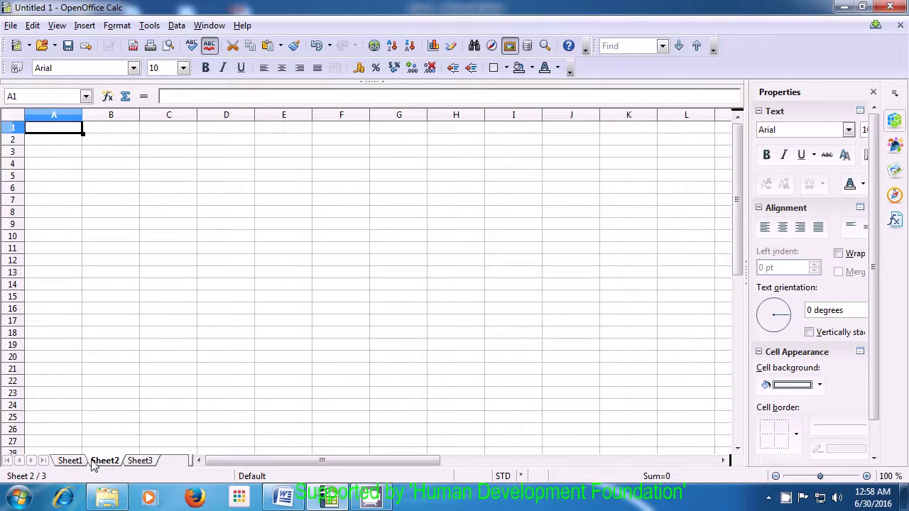
left_click(142, 461)
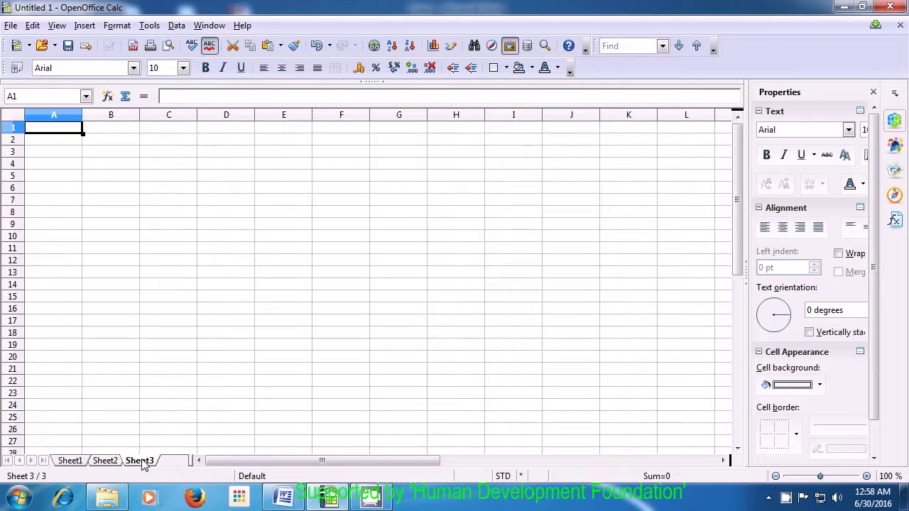
left_click(71, 460)
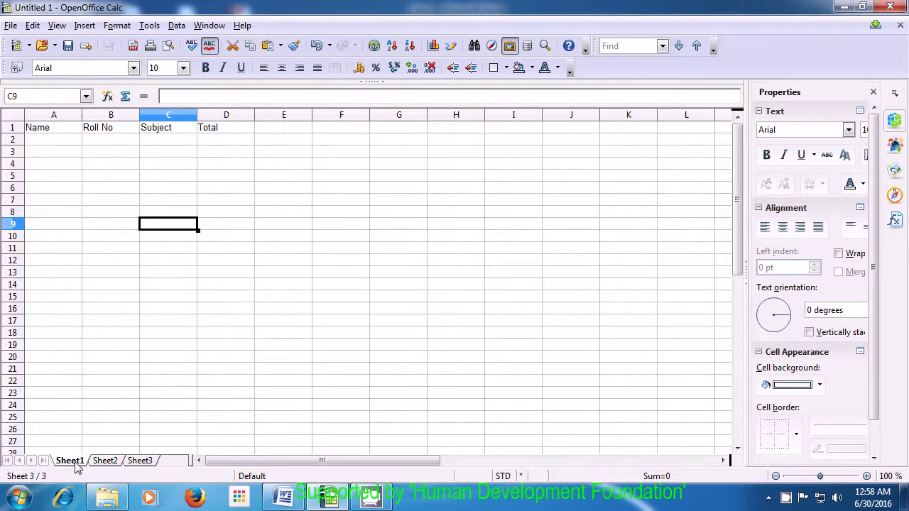